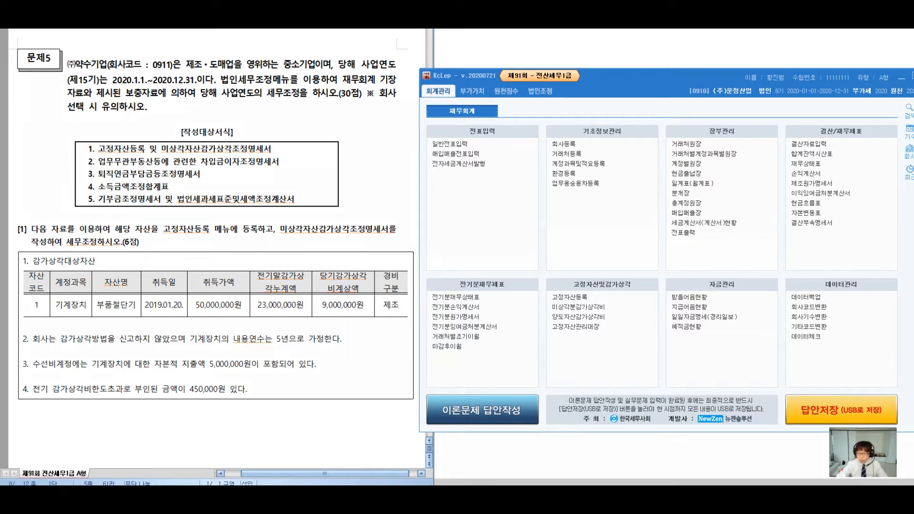
drag(393, 108, 416, 102)
drag(60, 127, 175, 130)
drag(460, 91, 483, 127)
drag(490, 102, 509, 129)
mouse_move(522, 100)
mouse_down()
mouse_move(519, 112)
mouse_move(538, 125)
mouse_move(557, 112)
mouse_move(580, 126)
mouse_move(597, 114)
mouse_move(601, 138)
mouse_up()
mouse_move(607, 101)
mouse_down()
mouse_move(610, 125)
mouse_move(633, 134)
mouse_up()
drag(623, 116, 655, 113)
mouse_move(442, 157)
mouse_down()
mouse_move(449, 191)
mouse_move(465, 192)
mouse_up()
drag(467, 152, 493, 181)
drag(469, 189, 484, 181)
mouse_move(497, 158)
mouse_down()
mouse_move(504, 179)
mouse_move(519, 164)
mouse_up()
mouse_move(517, 172)
mouse_down()
mouse_move(520, 198)
mouse_move(473, 211)
mouse_move(505, 250)
mouse_up()
drag(519, 209, 519, 243)
drag(537, 213, 536, 214)
drag(486, 265, 517, 298)
drag(530, 255, 528, 294)
drag(539, 260, 540, 295)
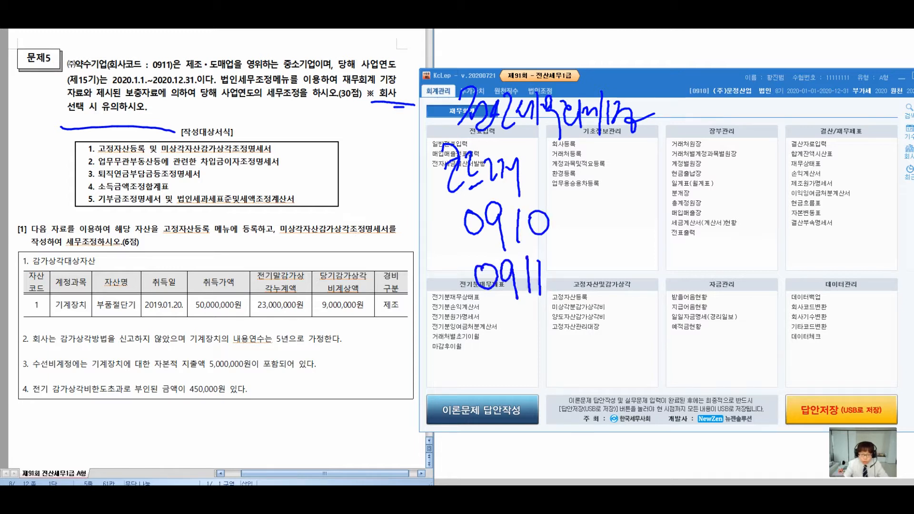
drag(565, 220, 571, 275)
mouse_move(598, 208)
mouse_down()
mouse_move(670, 205)
mouse_move(666, 218)
mouse_move(684, 212)
mouse_up()
drag(692, 176, 691, 219)
mouse_move(699, 212)
mouse_down()
mouse_move(705, 190)
mouse_move(722, 191)
mouse_up()
mouse_move(725, 181)
mouse_down()
mouse_move(739, 205)
mouse_move(732, 220)
mouse_move(748, 205)
mouse_up()
drag(746, 183, 767, 212)
mouse_move(665, 224)
mouse_down()
mouse_move(704, 142)
mouse_move(681, 223)
mouse_up()
drag(613, 262, 639, 260)
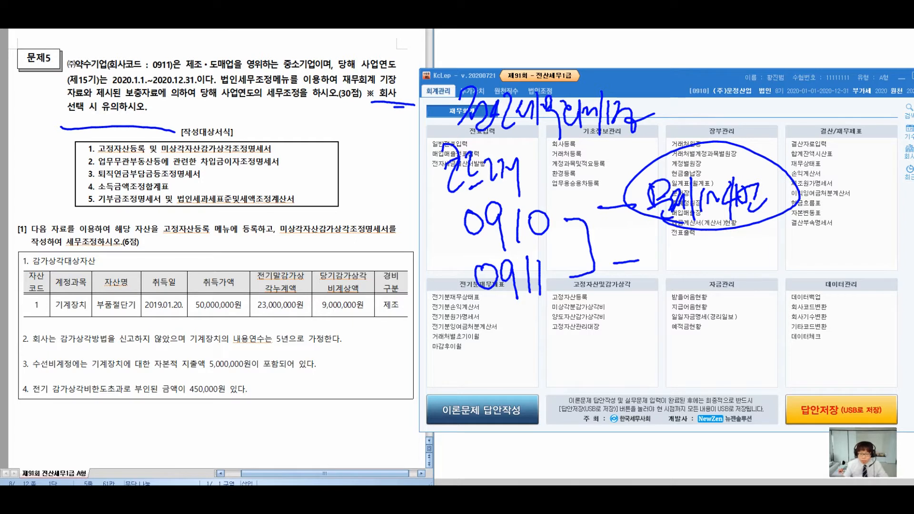
drag(657, 251, 659, 269)
mouse_move(659, 260)
mouse_down()
mouse_move(660, 275)
mouse_move(677, 271)
mouse_up()
drag(660, 278, 681, 281)
drag(679, 276, 698, 294)
mouse_move(701, 262)
mouse_down()
mouse_move(703, 288)
mouse_move(715, 259)
mouse_up()
drag(709, 265, 710, 287)
mouse_move(718, 263)
mouse_down()
mouse_move(717, 281)
mouse_move(725, 269)
mouse_up()
drag(729, 263, 731, 280)
mouse_move(725, 278)
mouse_down()
mouse_move(750, 291)
mouse_move(741, 307)
mouse_up()
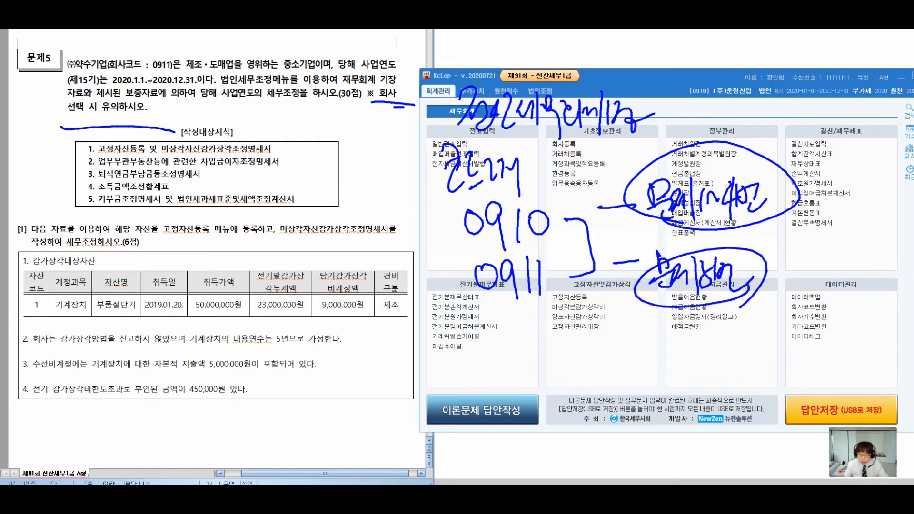
drag(103, 44, 121, 52)
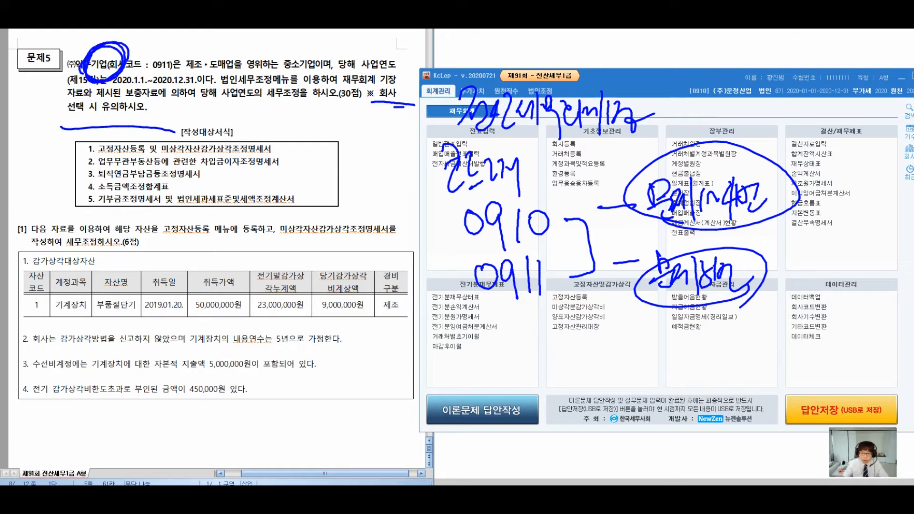
mouse_move(741, 69)
mouse_down()
mouse_move(700, 103)
mouse_move(731, 70)
mouse_up()
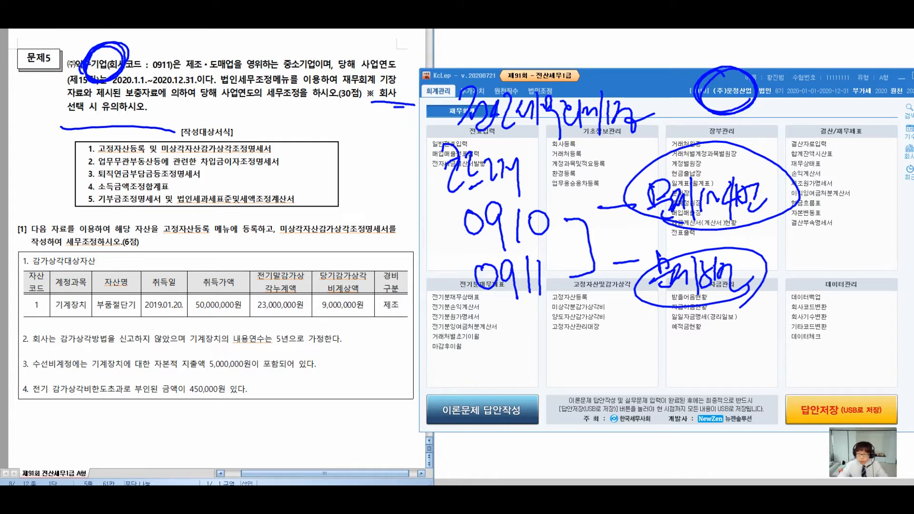
key(Escape)
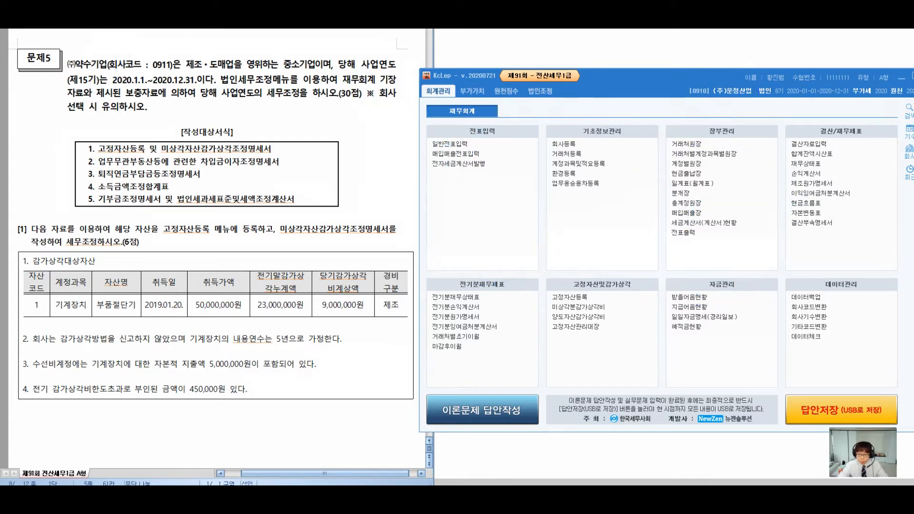
Switch the working company to 0911 (주)약수기업 and display its corporate tax adjustment (법인조정) functions.
click(910, 152)
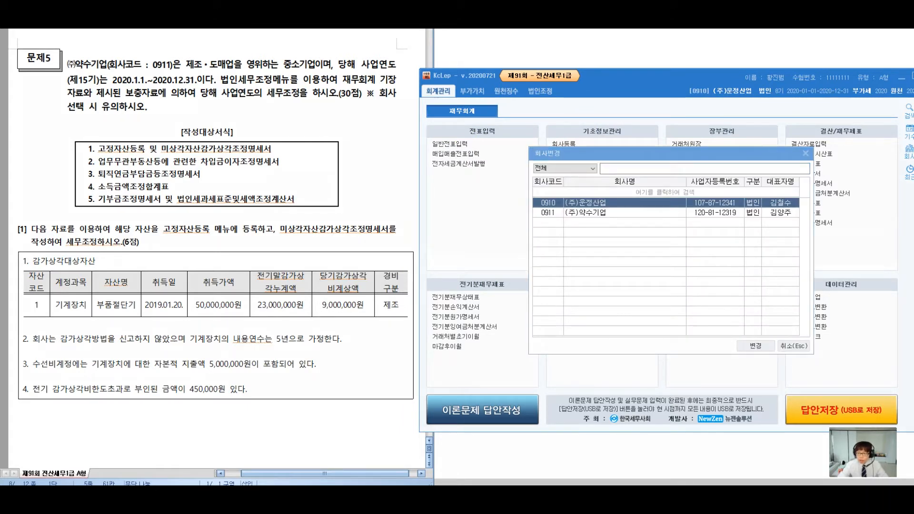
mouse_move(726, 61)
mouse_down()
mouse_move(715, 50)
mouse_move(596, 203)
mouse_move(573, 195)
mouse_up()
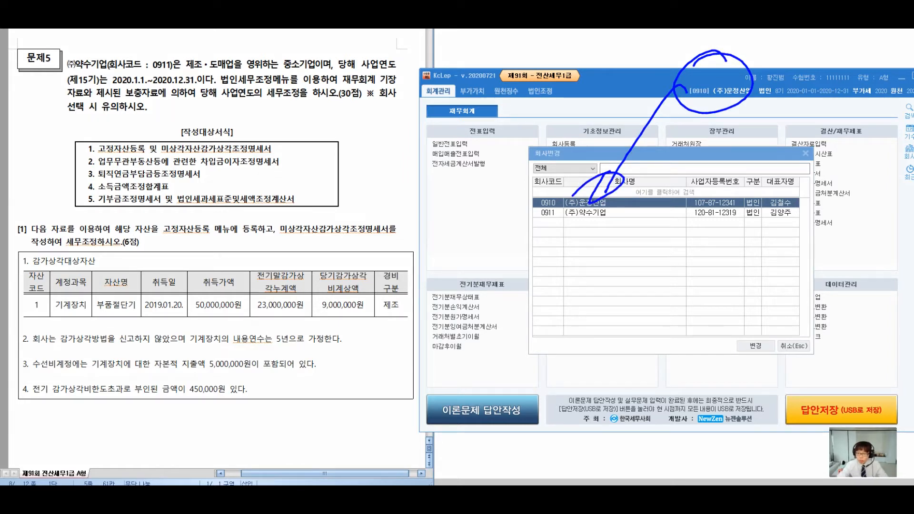
key(Escape)
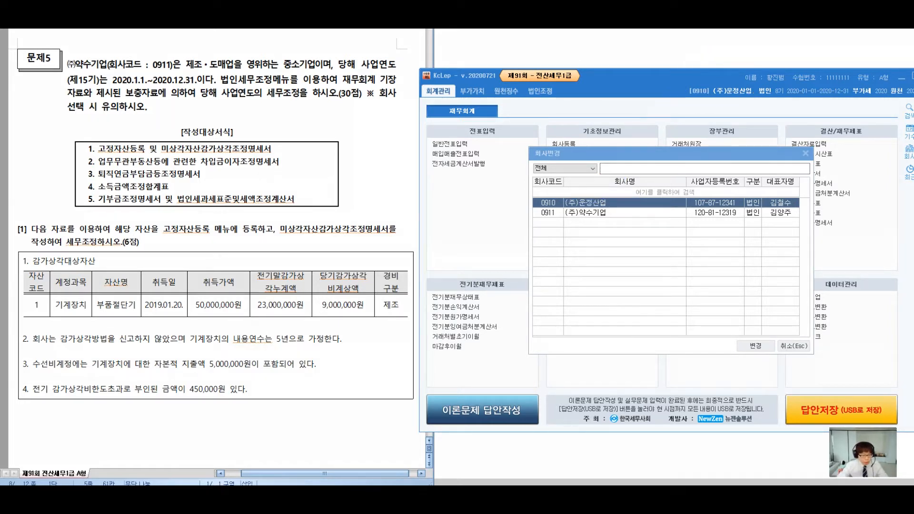
double_click(593, 213)
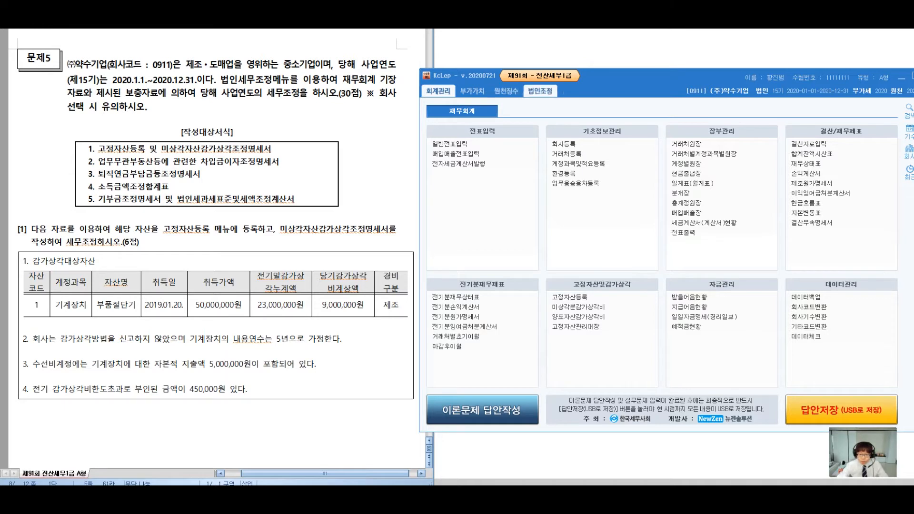
click(541, 91)
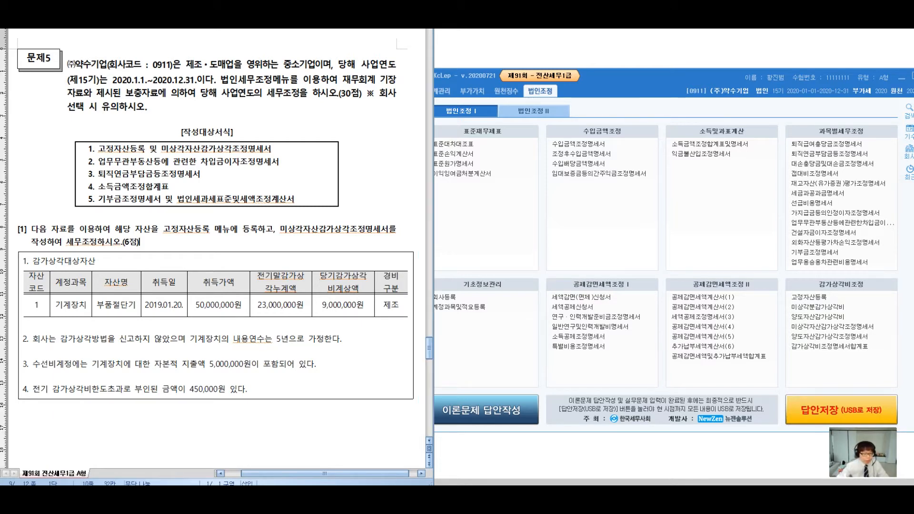
scroll(216, 246, down, 4)
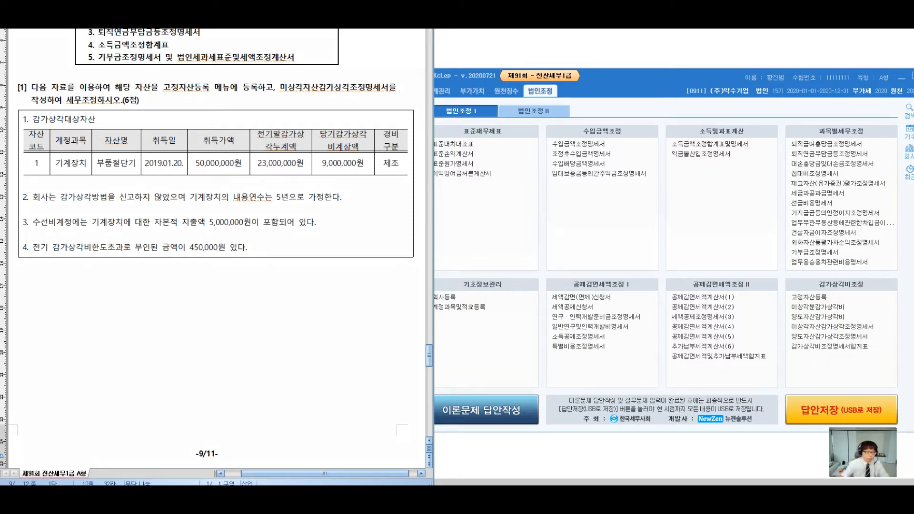
drag(196, 60, 196, 79)
mouse_move(185, 78)
mouse_down()
mouse_move(172, 102)
mouse_move(271, 90)
mouse_move(273, 115)
mouse_move(407, 100)
mouse_up()
mouse_move(308, 66)
mouse_down()
mouse_move(330, 81)
mouse_move(336, 71)
mouse_up()
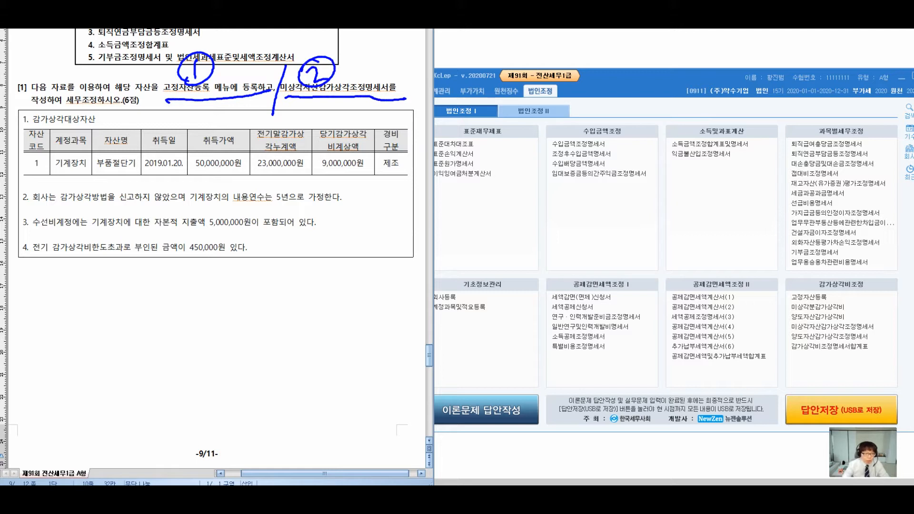
mouse_move(66, 74)
mouse_down()
mouse_move(75, 80)
mouse_move(70, 95)
mouse_up()
mouse_move(72, 66)
mouse_down()
mouse_move(90, 85)
mouse_move(56, 71)
mouse_up()
drag(61, 108, 145, 108)
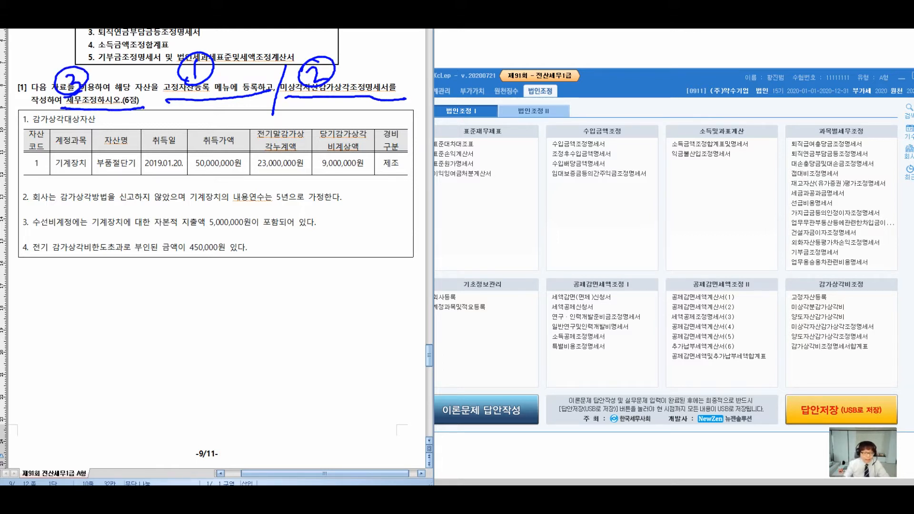
mouse_move(66, 282)
mouse_down()
mouse_move(65, 305)
mouse_move(124, 323)
mouse_move(139, 304)
mouse_move(150, 319)
mouse_move(208, 305)
mouse_move(234, 315)
mouse_move(257, 296)
mouse_move(289, 318)
mouse_move(299, 291)
mouse_move(309, 310)
mouse_move(370, 304)
mouse_up()
mouse_move(161, 365)
mouse_down()
mouse_move(207, 363)
mouse_move(209, 372)
mouse_up()
mouse_move(246, 349)
mouse_down()
mouse_move(267, 383)
mouse_move(302, 372)
mouse_up()
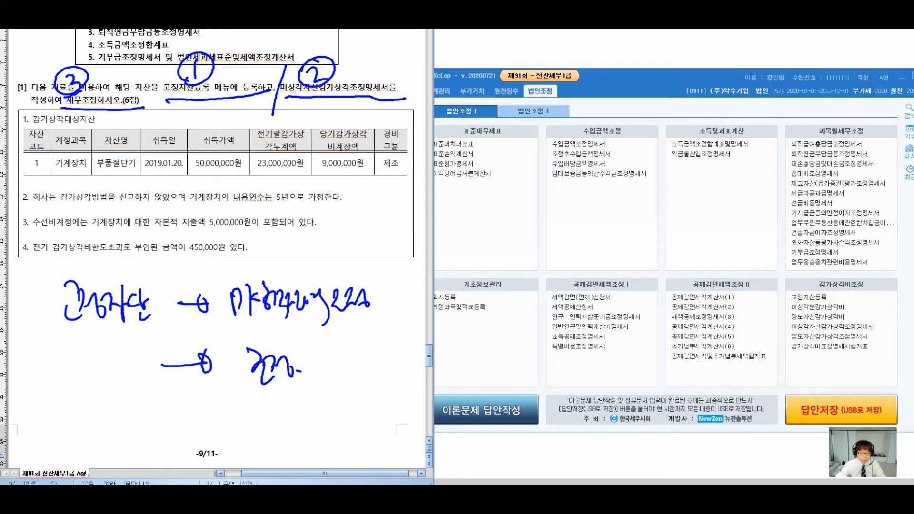
key(Escape)
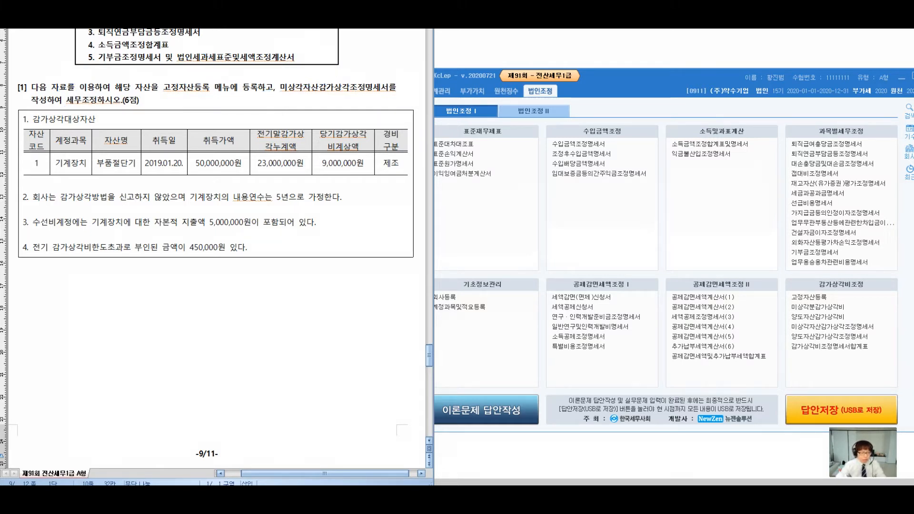
Return to KcLep and open the fixed asset registration form (고정자산등록).
key(alt+Tab)
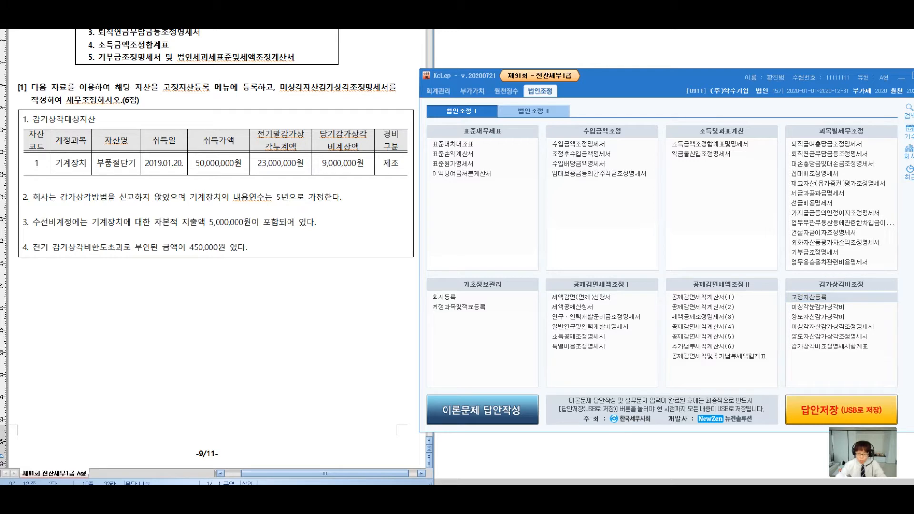
click(809, 297)
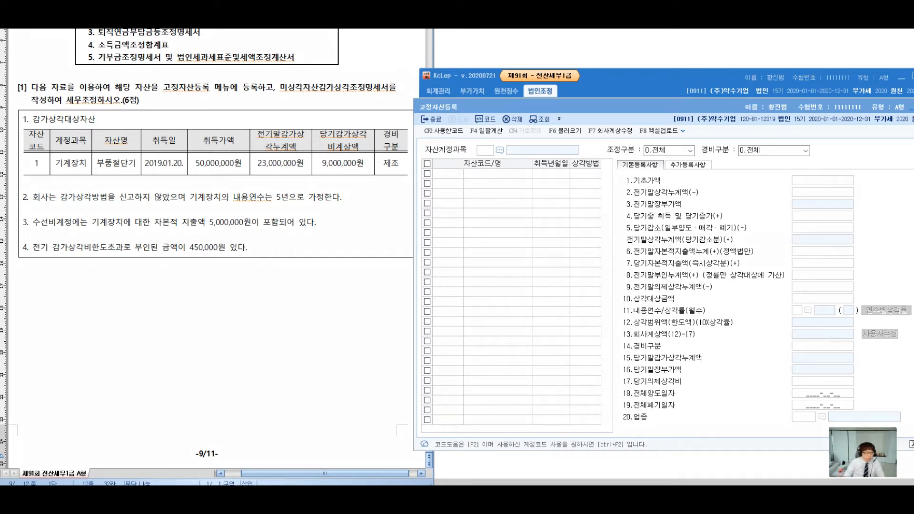
mouse_move(73, 90)
mouse_down()
mouse_move(113, 115)
mouse_move(34, 111)
mouse_up()
drag(144, 93, 157, 110)
mouse_move(150, 118)
mouse_down()
mouse_move(150, 130)
mouse_move(164, 122)
mouse_up()
drag(164, 98, 175, 114)
mouse_move(182, 93)
mouse_down()
mouse_move(177, 112)
mouse_move(195, 122)
mouse_move(228, 123)
mouse_move(239, 97)
mouse_move(257, 122)
mouse_up()
drag(256, 122, 257, 150)
mouse_move(281, 104)
mouse_down()
mouse_move(288, 99)
mouse_move(294, 119)
mouse_up()
drag(294, 99, 302, 133)
mouse_move(301, 104)
mouse_down()
mouse_move(316, 119)
mouse_move(333, 120)
mouse_up()
drag(316, 112, 324, 120)
drag(331, 120, 338, 123)
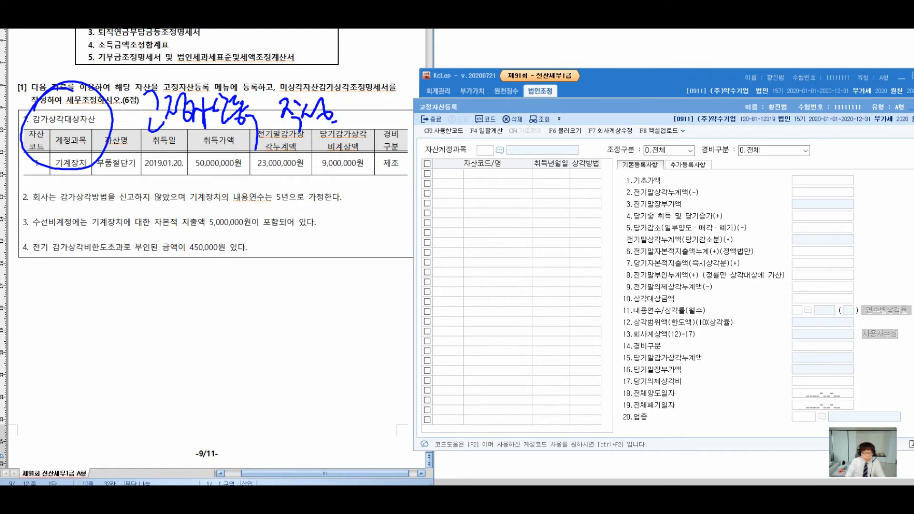
drag(358, 182, 354, 285)
mouse_move(284, 209)
mouse_down()
mouse_move(265, 190)
mouse_move(282, 213)
mouse_up()
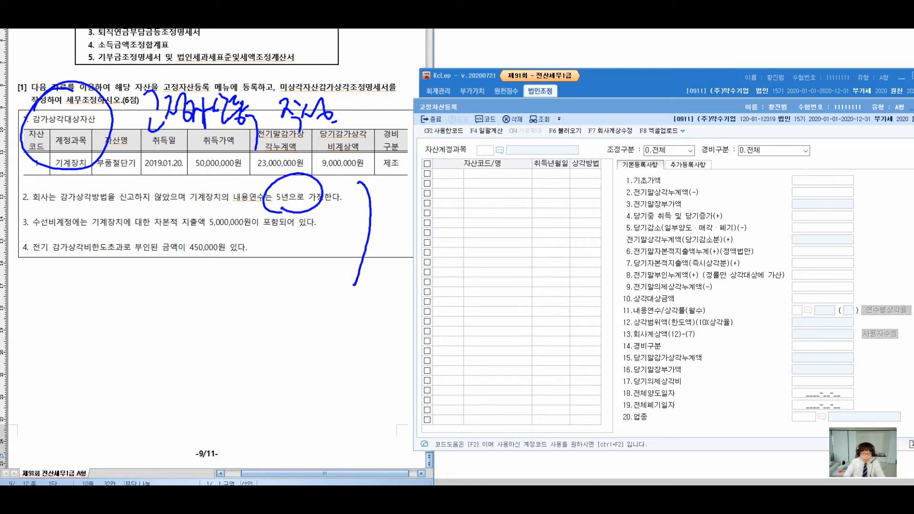
drag(180, 231, 164, 247)
mouse_move(103, 262)
mouse_down()
mouse_move(261, 248)
mouse_move(133, 233)
mouse_move(27, 249)
mouse_move(152, 259)
mouse_up()
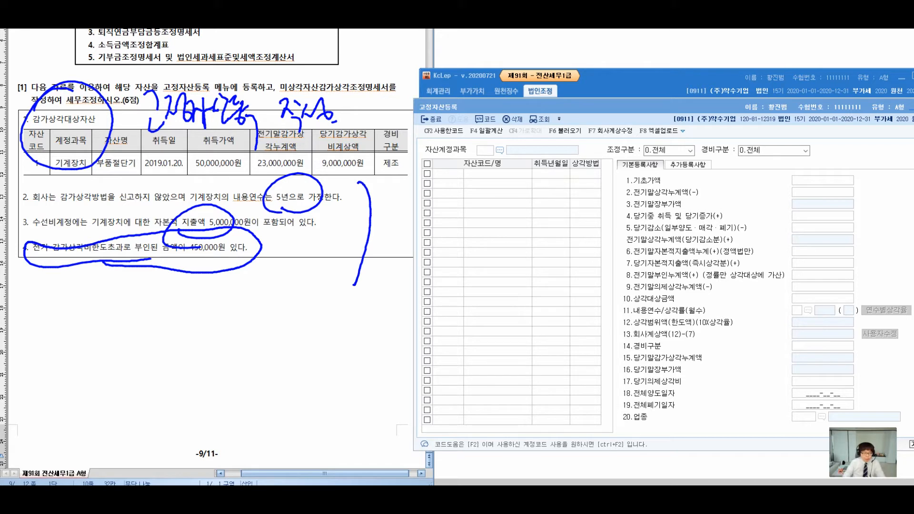
drag(378, 98, 381, 281)
mouse_move(429, 172)
mouse_down()
mouse_move(435, 214)
mouse_move(446, 201)
mouse_move(490, 198)
mouse_move(514, 200)
mouse_move(526, 221)
mouse_up()
mouse_move(461, 234)
mouse_down()
mouse_move(534, 225)
mouse_move(524, 234)
mouse_up()
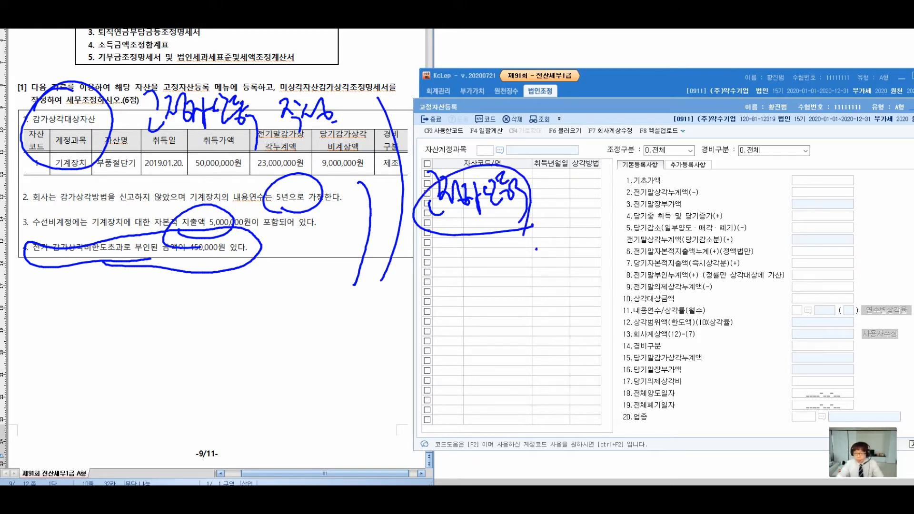
key(Escape)
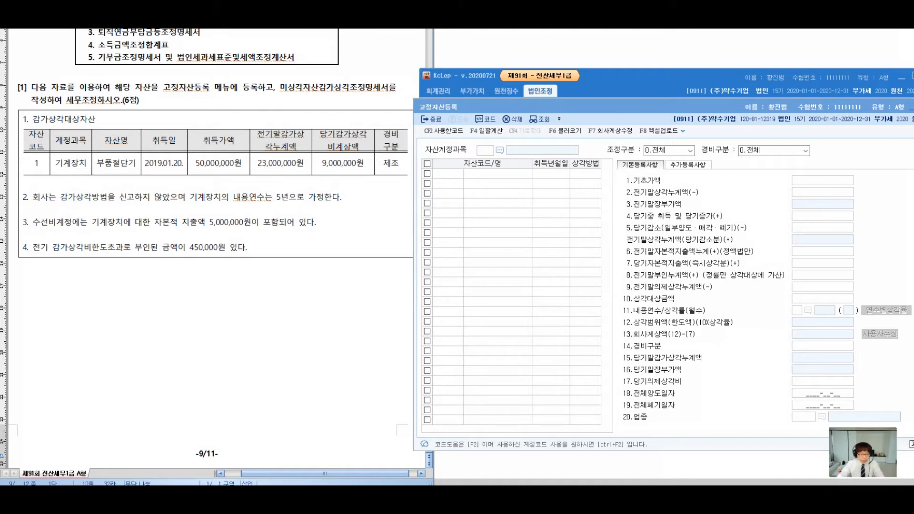
Set the asset account to 0206 기계장치 and add an asset with code 1 named 부품절단기.
click(485, 150)
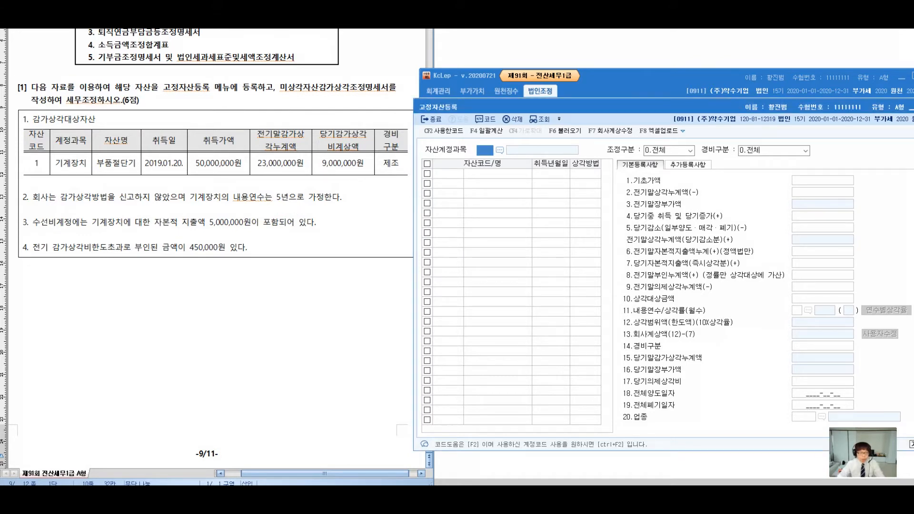
text(0206)
key(Return)
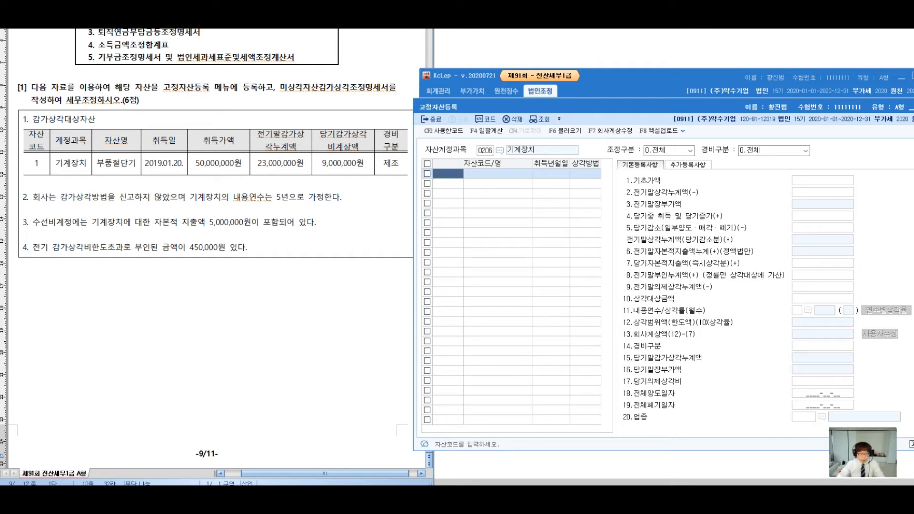
text(1)
key(Return)
text(부품절단기)
key(Return)
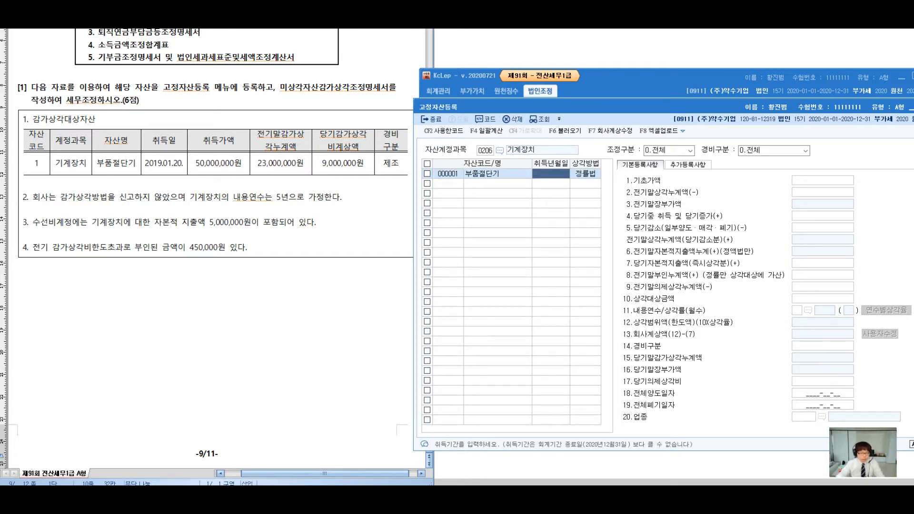
Set the acquisition date of asset 부품절단기 to 2019-01-20.
text(20190123)
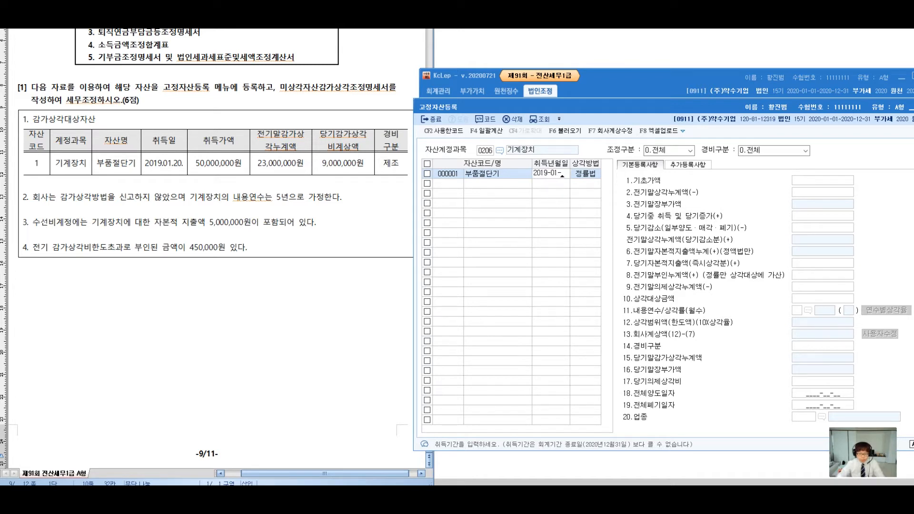
key(Return)
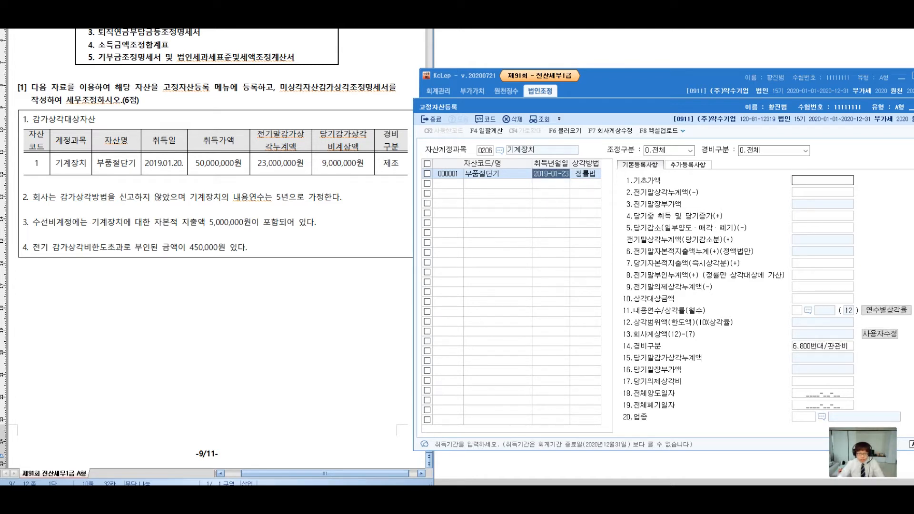
click(537, 174)
text(2019-01-20)
key(Return)
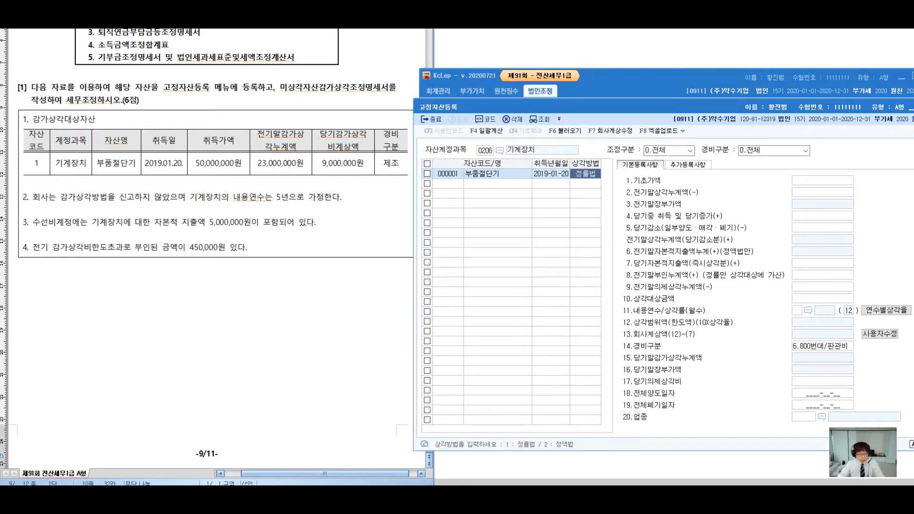
Review item 2 of the problem on the depreciation method and accept 정률법 as the method for 부품절단기.
drag(126, 197, 342, 197)
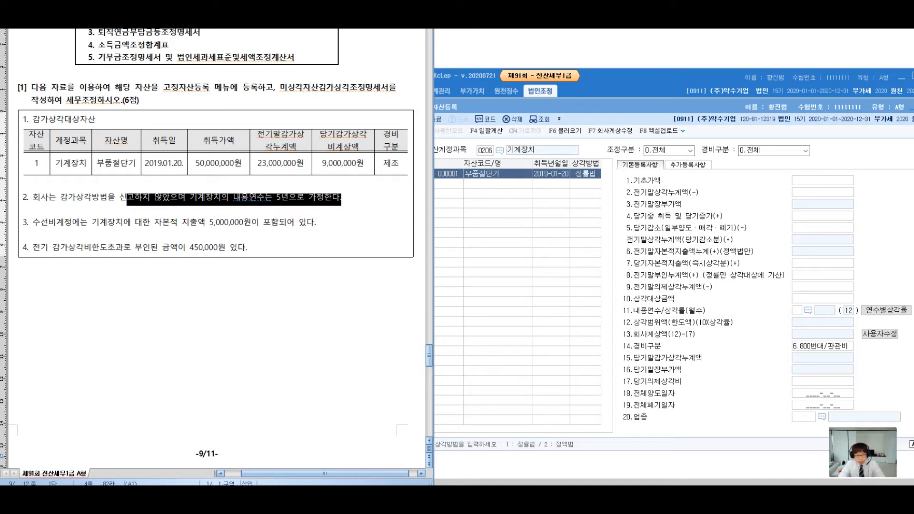
click(346, 199)
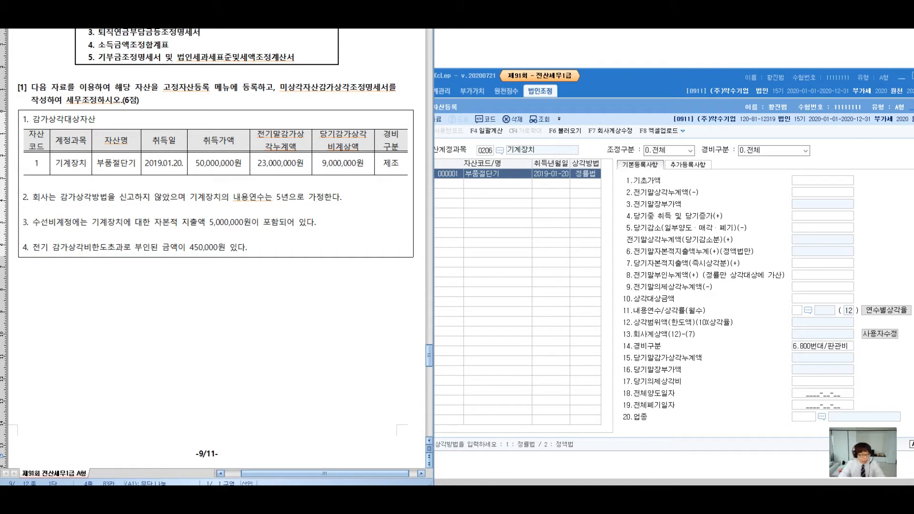
drag(33, 197, 163, 197)
click(163, 198)
click(586, 174)
key(Return)
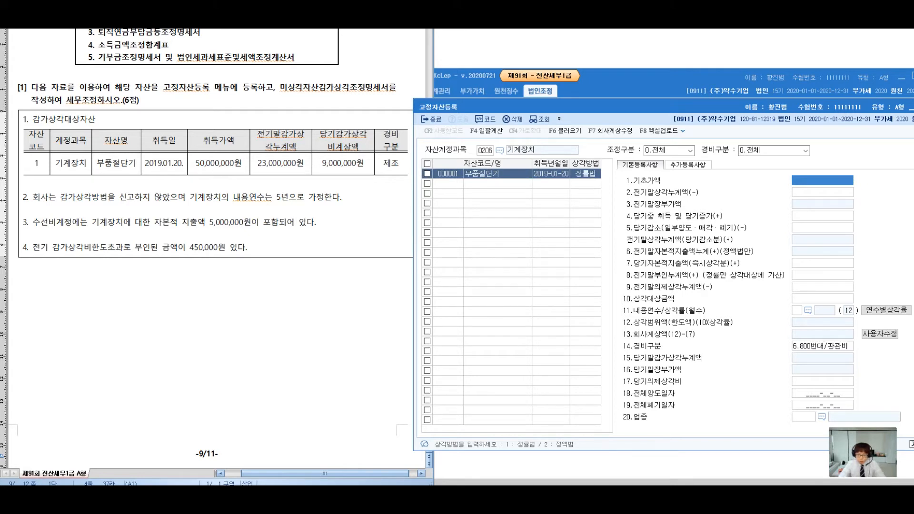
Enter 50,000,000 as the base value (기초가액) and 23,000,000 as the prior-year accumulated depreciation (전기말상각누계액).
click(225, 163)
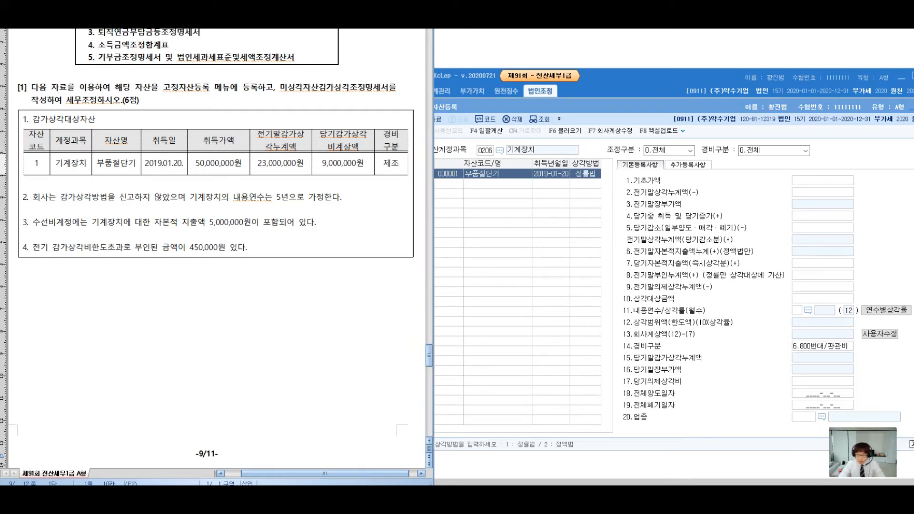
click(823, 181)
text(50000000)
key(Return)
text(23000000)
key(Return)
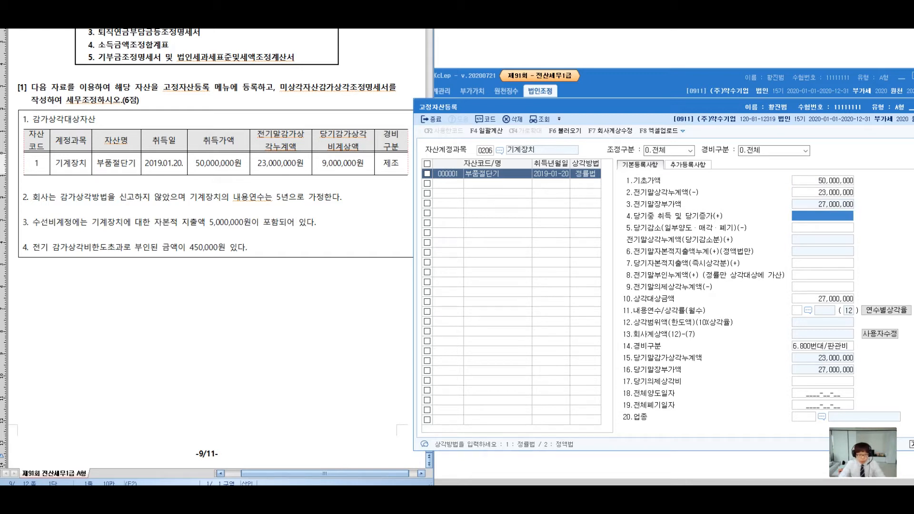
Examine the current-year depreciation amount (당기감가상각비계상액) in the problem table against field 13.회사계상액 of the asset.
drag(343, 142, 343, 164)
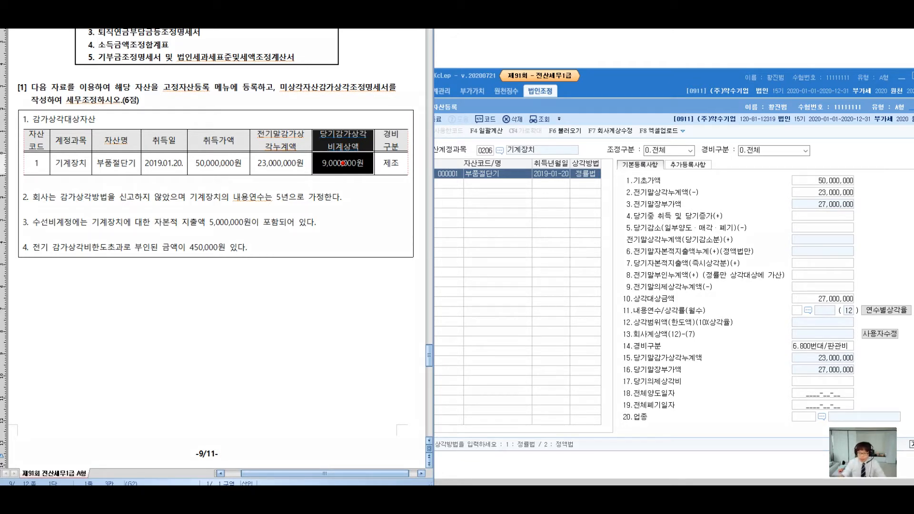
drag(628, 320, 613, 332)
mouse_move(340, 97)
mouse_down()
mouse_move(358, 127)
mouse_move(407, 133)
mouse_move(436, 152)
mouse_up()
mouse_move(438, 115)
mouse_down()
mouse_move(469, 152)
mouse_move(490, 107)
mouse_move(502, 169)
mouse_up()
drag(344, 157, 589, 146)
drag(512, 178, 575, 327)
drag(517, 326, 547, 300)
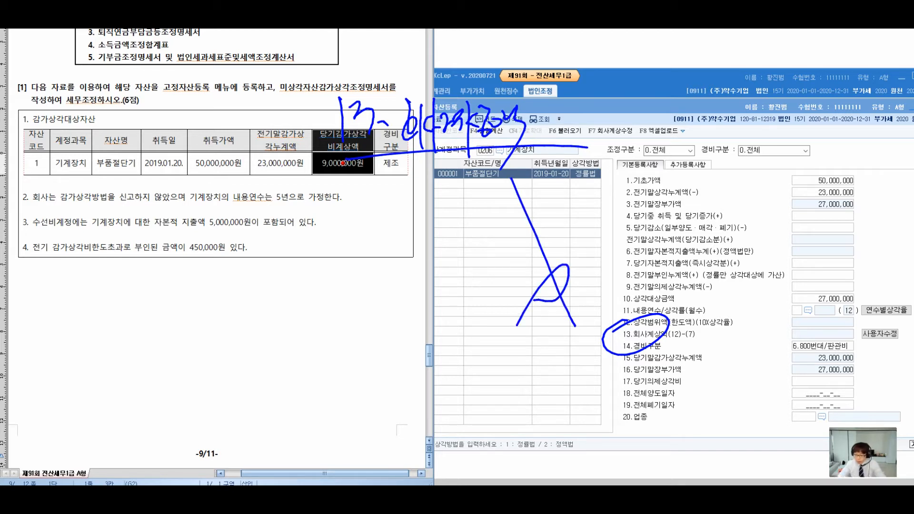
key(Escape)
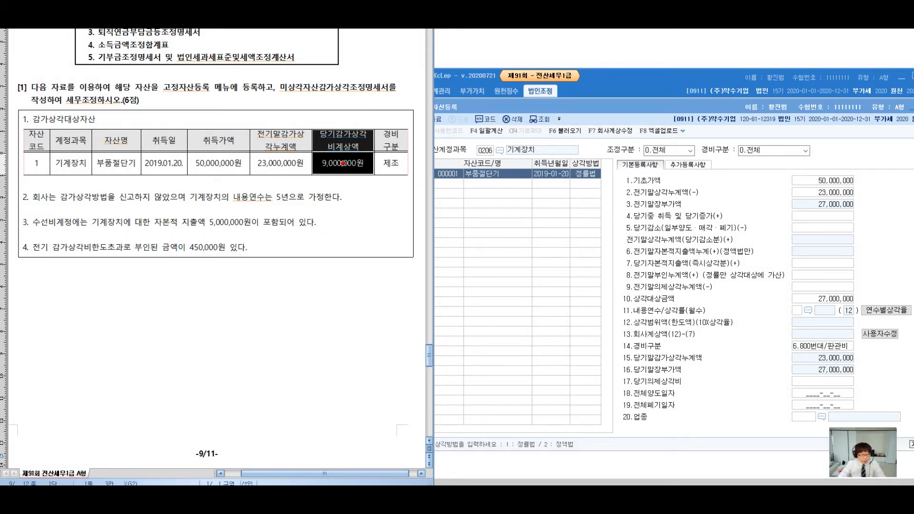
Review problem items 2 and 3, comparing the capital expenditure included in 수선비 with field 7.당기자본적지출액(즉시상각분).
drag(40, 197, 170, 197)
click(170, 197)
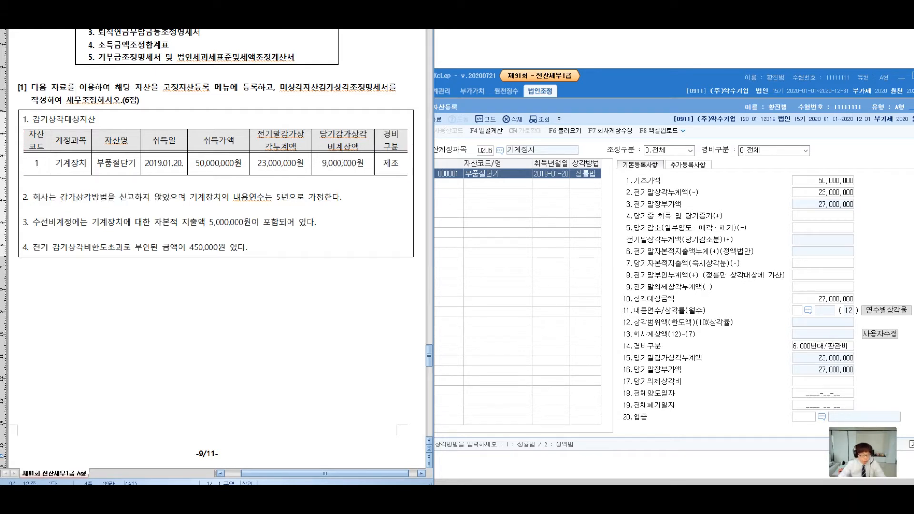
drag(48, 222, 315, 222)
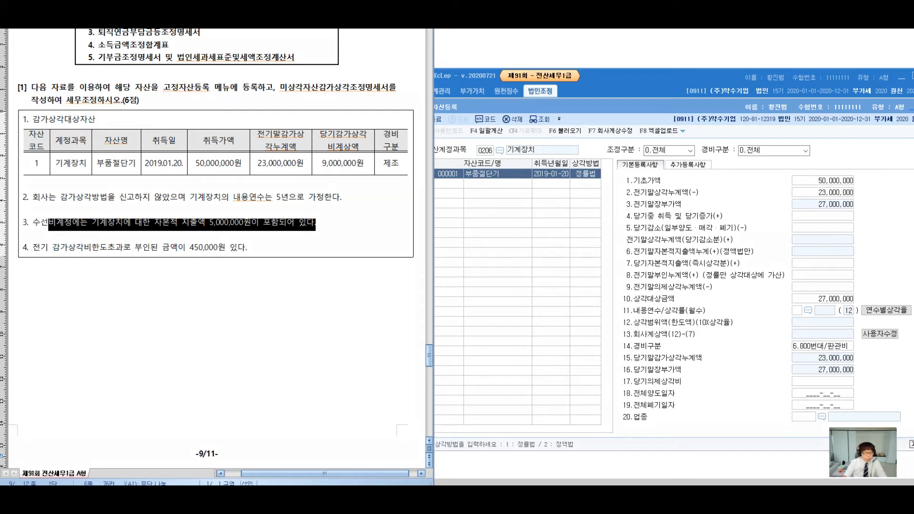
drag(79, 224, 98, 304)
drag(151, 253, 141, 287)
drag(145, 265, 161, 280)
drag(155, 283, 159, 301)
mouse_move(166, 258)
mouse_down()
mouse_move(160, 281)
mouse_move(176, 279)
mouse_up()
mouse_move(170, 286)
mouse_down()
mouse_move(182, 290)
mouse_move(198, 267)
mouse_up()
mouse_move(183, 276)
mouse_down()
mouse_move(198, 275)
mouse_move(207, 293)
mouse_up()
mouse_move(221, 265)
mouse_down()
mouse_move(227, 288)
mouse_move(241, 298)
mouse_up()
drag(247, 271, 256, 282)
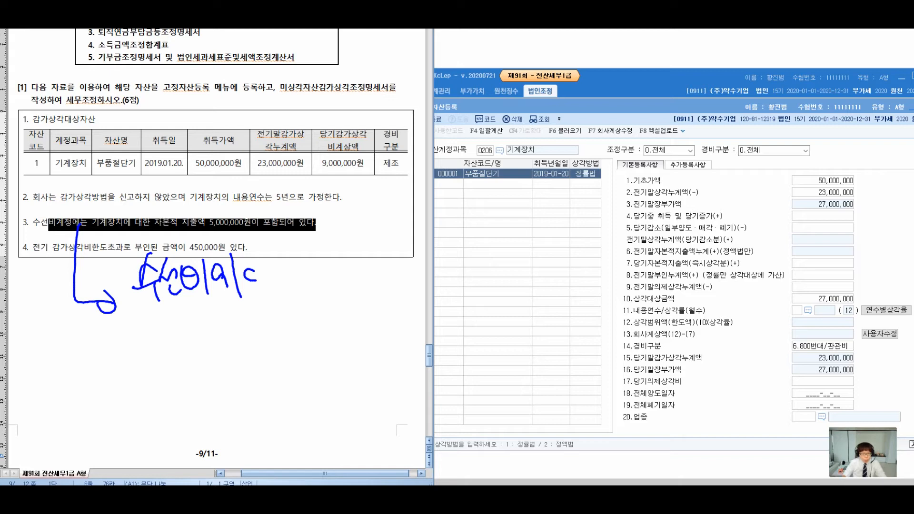
mouse_move(278, 199)
mouse_down()
mouse_move(295, 209)
mouse_move(267, 203)
mouse_up()
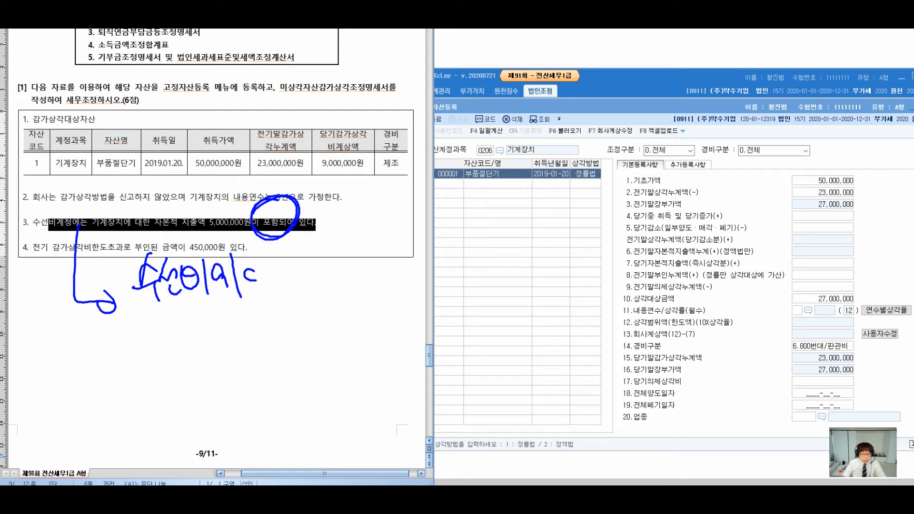
mouse_move(293, 262)
mouse_down()
mouse_move(310, 290)
mouse_move(326, 274)
mouse_move(344, 297)
mouse_move(363, 300)
mouse_up()
mouse_move(360, 267)
mouse_down()
mouse_move(386, 315)
mouse_move(386, 286)
mouse_move(402, 283)
mouse_move(431, 340)
mouse_up()
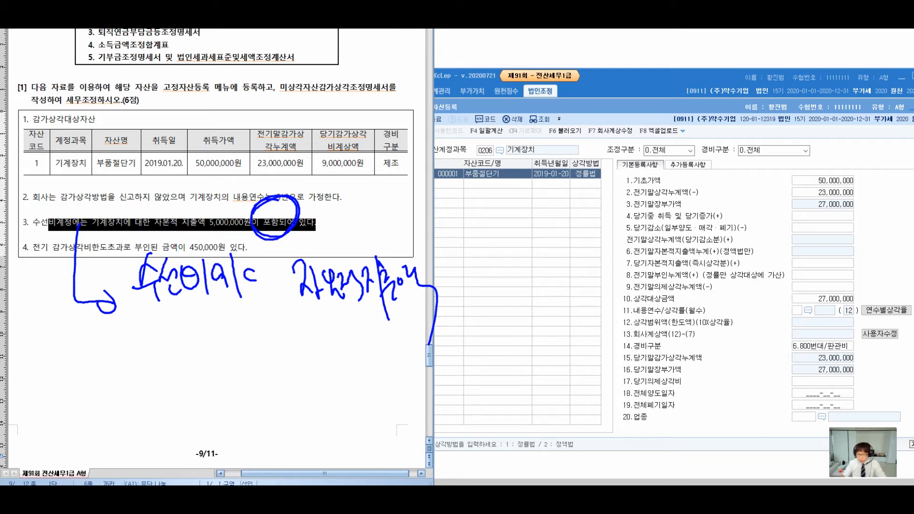
mouse_move(628, 268)
mouse_down()
mouse_move(726, 268)
mouse_move(744, 255)
mouse_move(619, 256)
mouse_move(636, 269)
mouse_up()
mouse_move(218, 308)
mouse_down()
mouse_move(248, 376)
mouse_move(286, 328)
mouse_move(317, 349)
mouse_move(100, 305)
mouse_move(366, 353)
mouse_up()
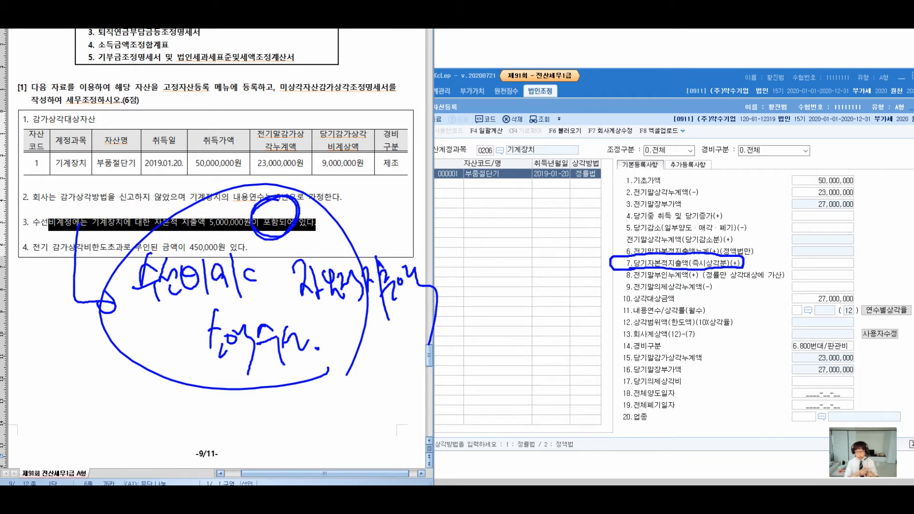
drag(159, 197, 93, 241)
drag(109, 195, 166, 252)
mouse_move(431, 241)
mouse_down()
mouse_move(629, 228)
mouse_move(618, 205)
mouse_up()
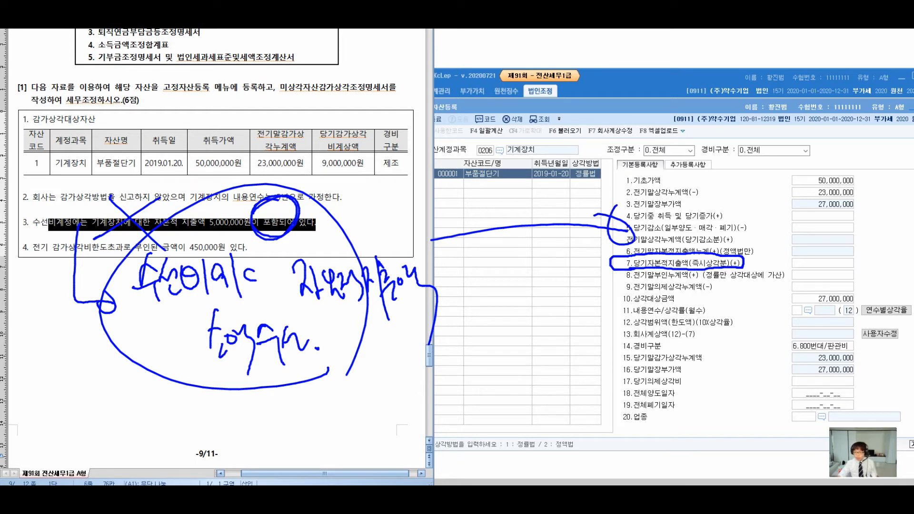
key(Escape)
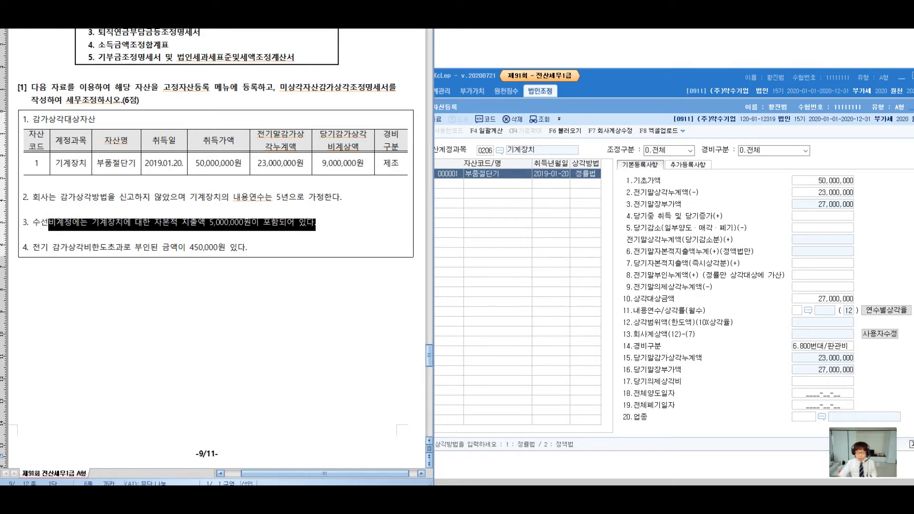
Try 5,000,000 as the current-year capital expenditure (7.당기자본적지출액, 즉시상각분) and clear the entry.
drag(32, 223, 316, 224)
click(823, 263)
text(5000000)
key(Return)
key(Up)
key(Delete)
key(Return)
key(Up)
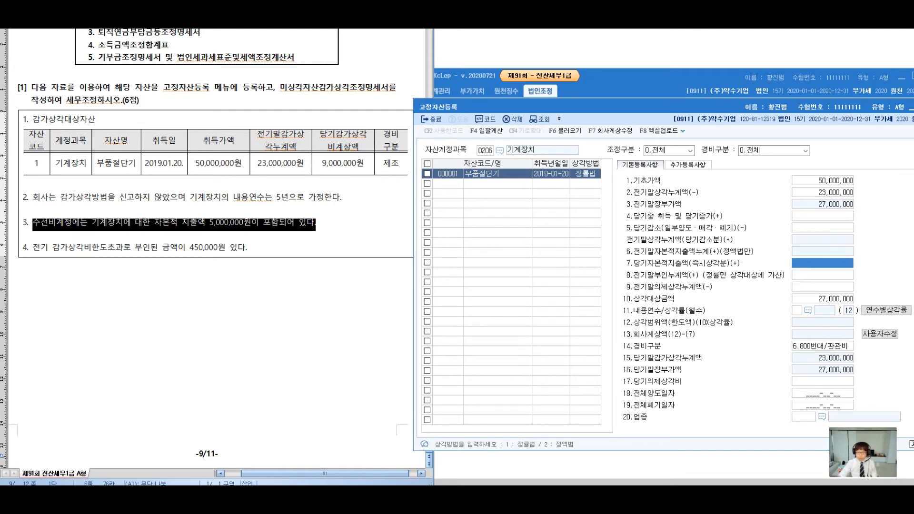
Set the useful life (내용연수) of 부품절단기 to 5 years, as given in item 2 of the problem.
click(797, 310)
text(5)
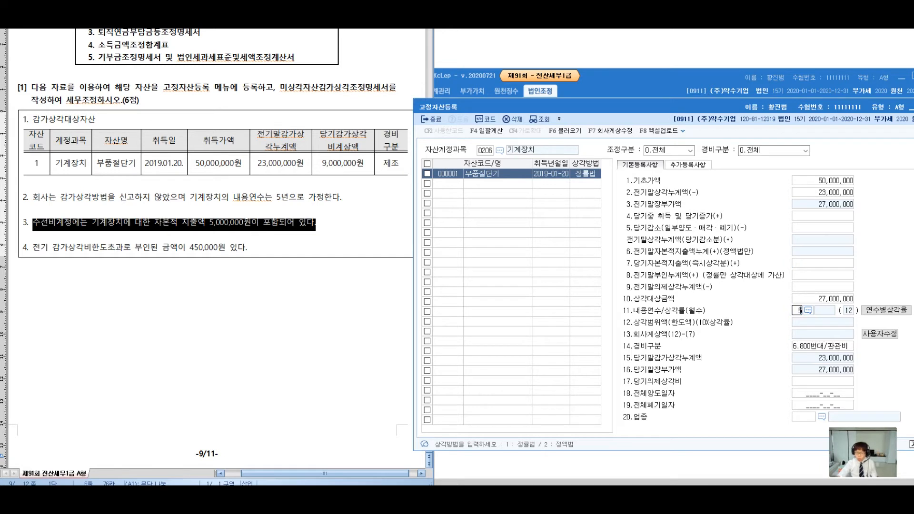
key(Return)
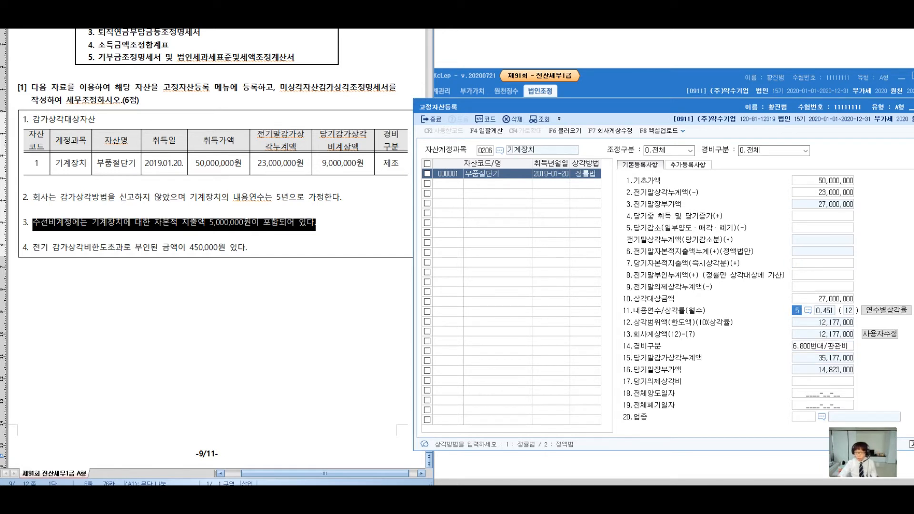
drag(242, 197, 241, 186)
click(241, 185)
Set the expense category (경비구분) to 1.500번대/제조 and the business type (업종) to 13 제조업.
click(822, 346)
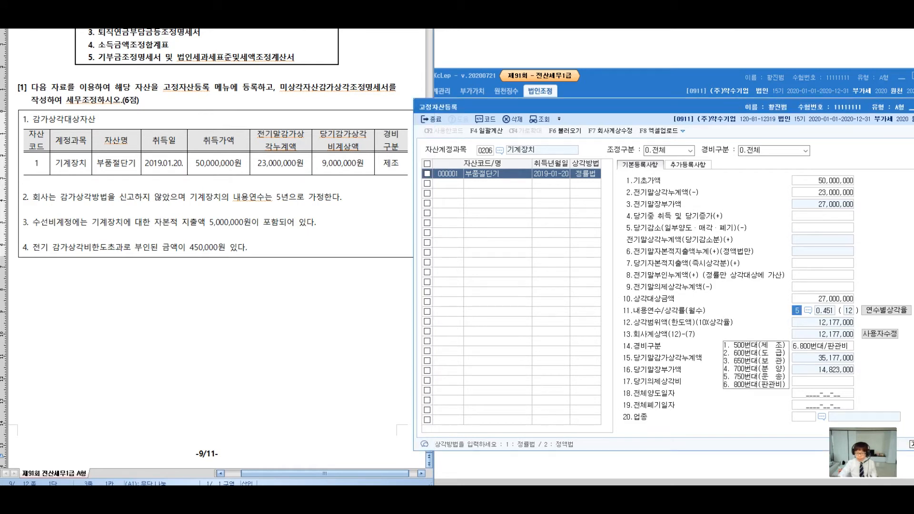
key(Return)
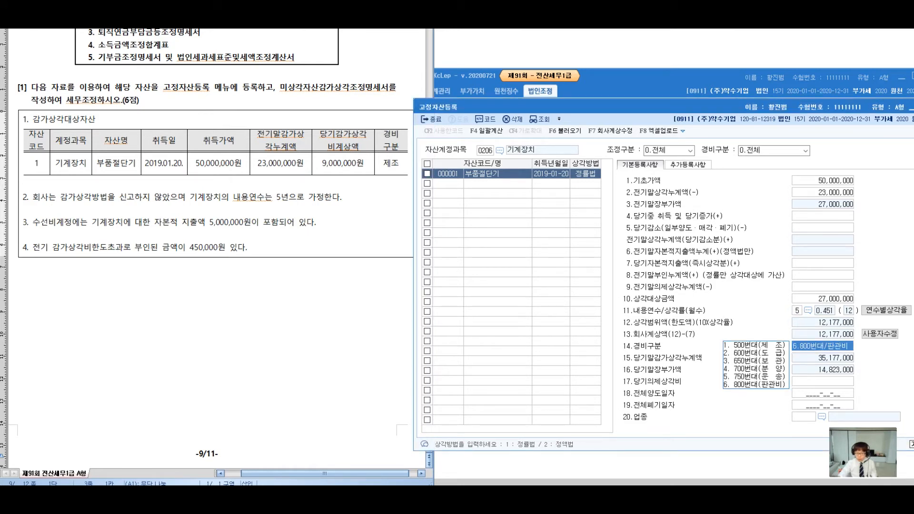
key(1)
key(Return)
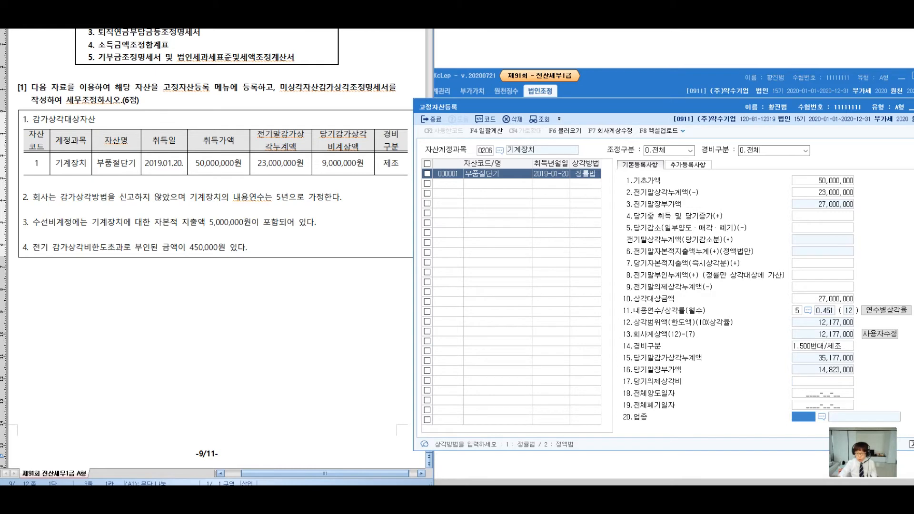
click(822, 417)
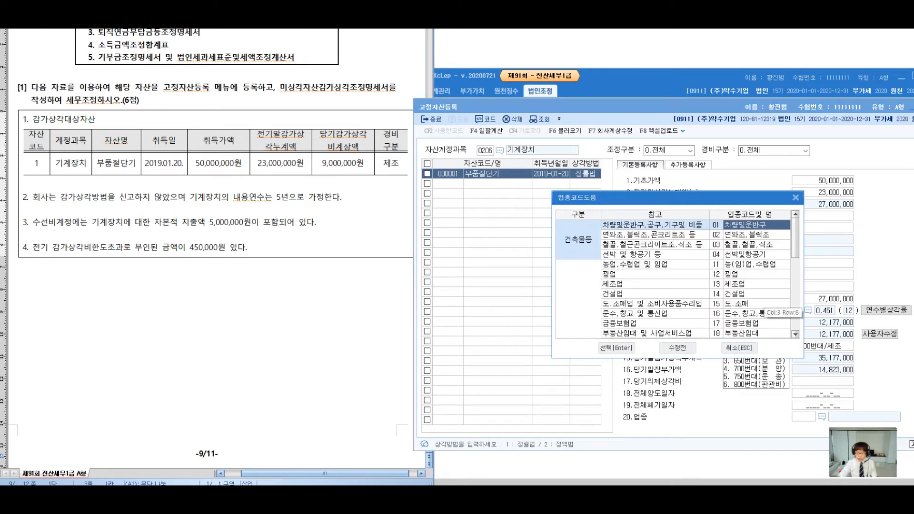
click(757, 285)
key(Return)
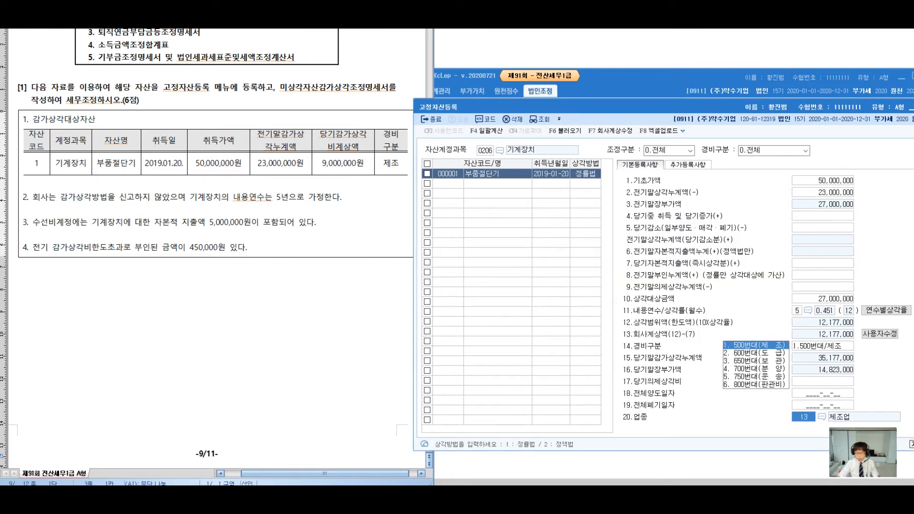
Examine item 4 on the prior-year disallowed depreciation and how field 8.전기말부인누계액 applies under 정률법 versus 정액법.
click(23, 235)
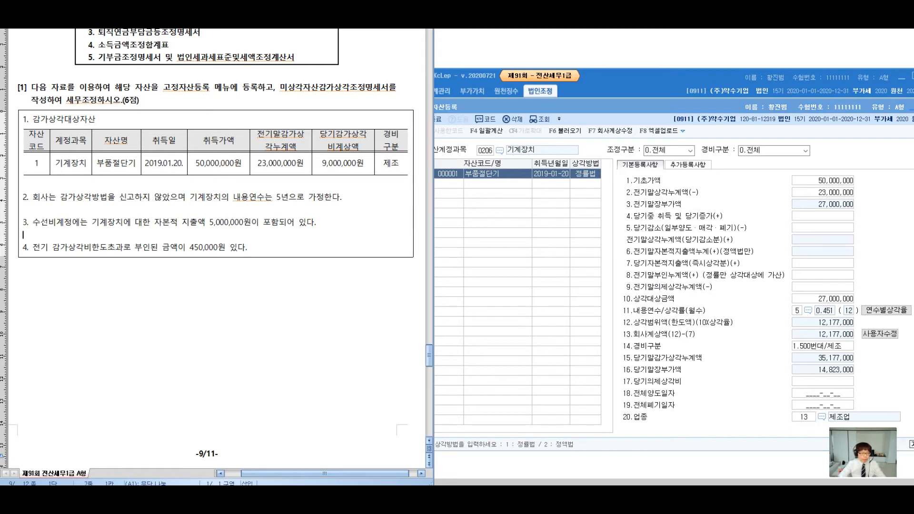
drag(41, 248, 251, 249)
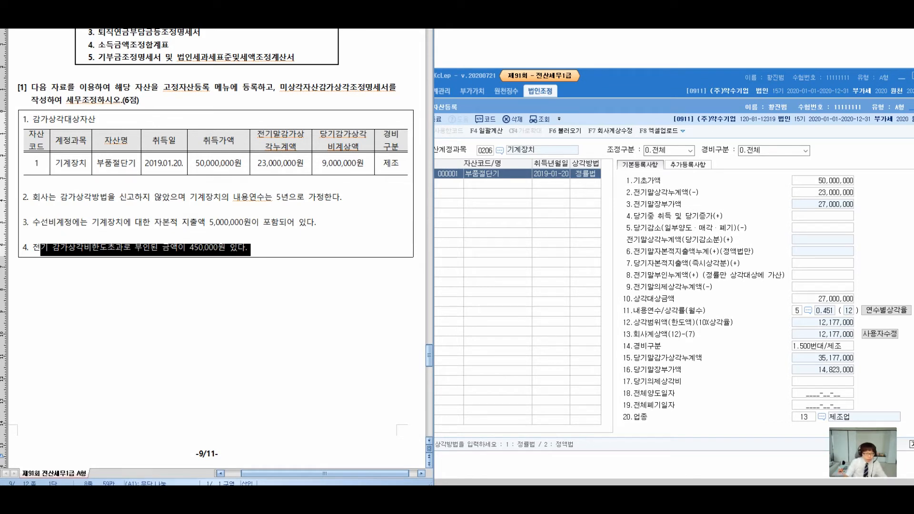
drag(222, 308, 211, 330)
mouse_move(252, 275)
mouse_down()
mouse_move(283, 286)
mouse_move(310, 269)
mouse_move(323, 296)
mouse_move(364, 288)
mouse_up()
mouse_move(406, 252)
mouse_down()
mouse_move(411, 292)
mouse_move(428, 273)
mouse_move(450, 297)
mouse_move(470, 260)
mouse_move(469, 286)
mouse_move(481, 298)
mouse_move(525, 275)
mouse_move(553, 274)
mouse_move(569, 300)
mouse_up()
mouse_move(576, 260)
mouse_down()
mouse_move(585, 289)
mouse_move(602, 302)
mouse_move(616, 286)
mouse_up()
mouse_move(619, 261)
mouse_down()
mouse_move(623, 305)
mouse_move(636, 287)
mouse_up()
mouse_move(638, 271)
mouse_down()
mouse_move(653, 286)
mouse_move(638, 346)
mouse_up()
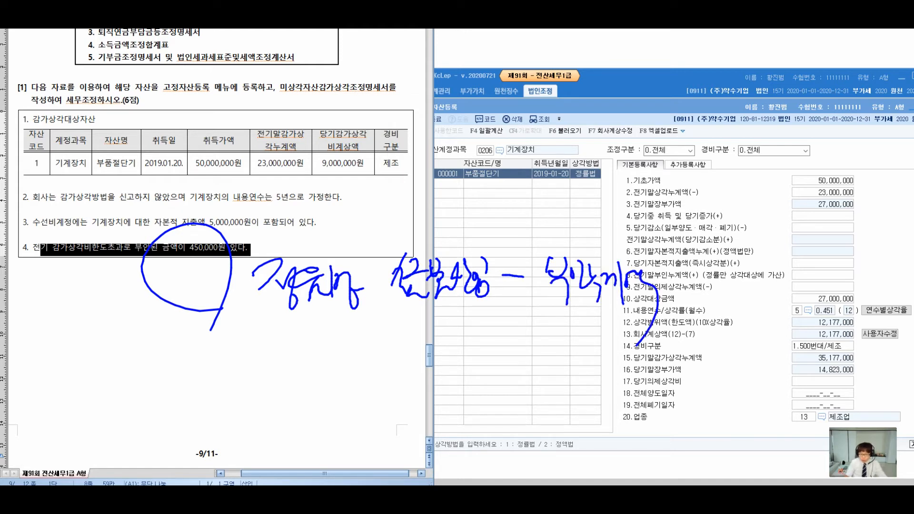
drag(685, 259, 709, 304)
mouse_move(598, 255)
mouse_down()
mouse_move(619, 224)
mouse_move(667, 263)
mouse_up()
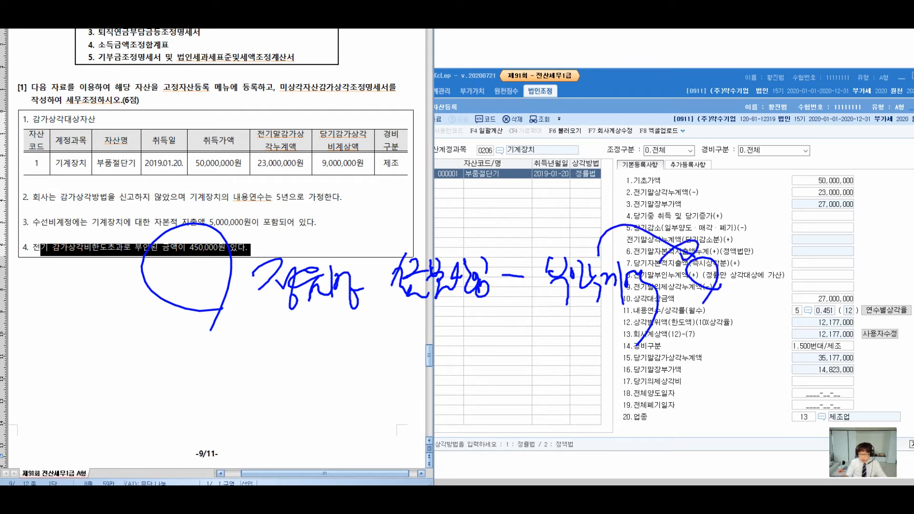
drag(713, 285, 834, 273)
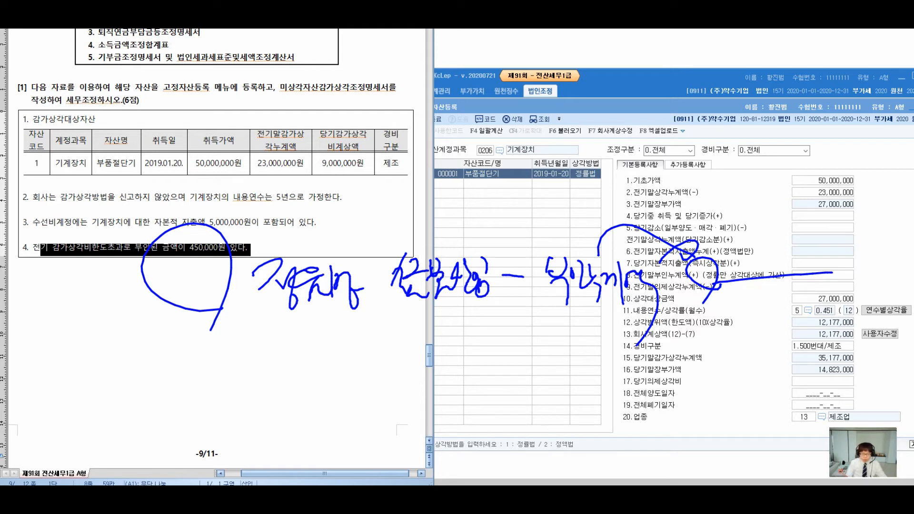
mouse_move(268, 350)
mouse_down()
mouse_move(309, 387)
mouse_move(329, 352)
mouse_move(391, 368)
mouse_up()
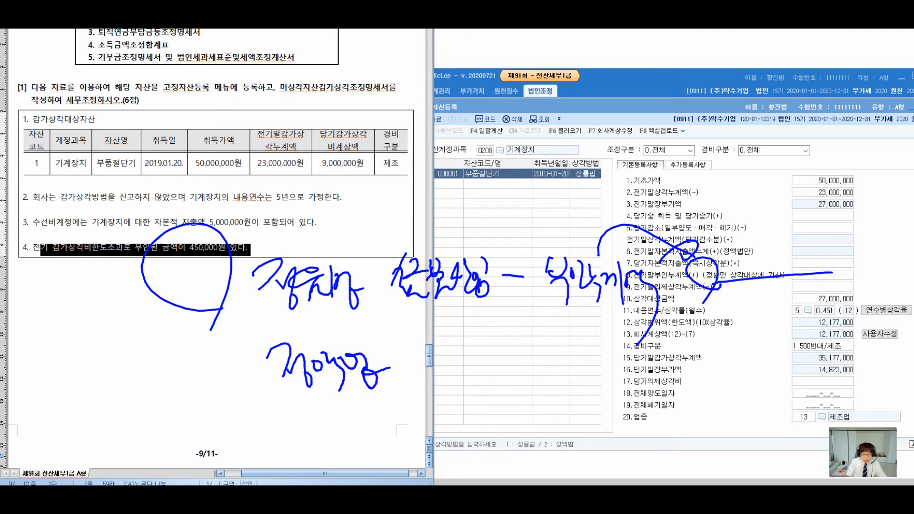
drag(478, 382, 498, 352)
drag(472, 351, 509, 372)
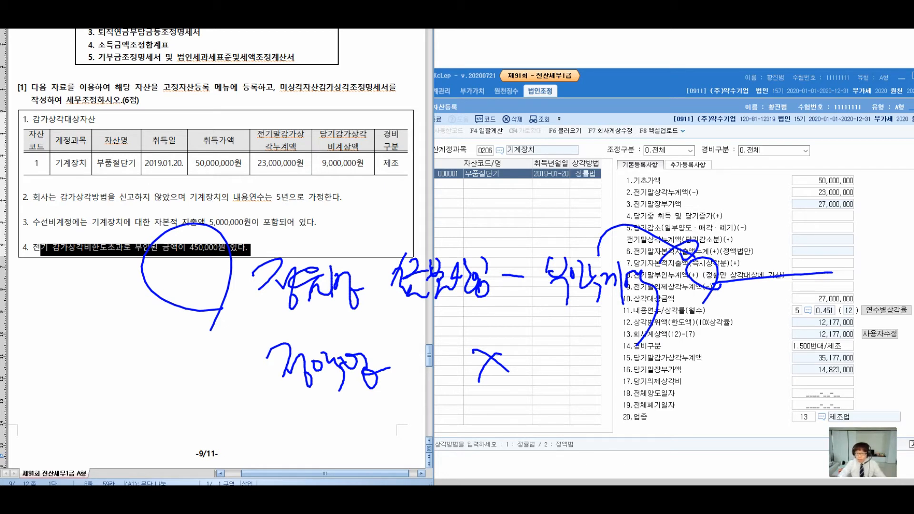
key(Escape)
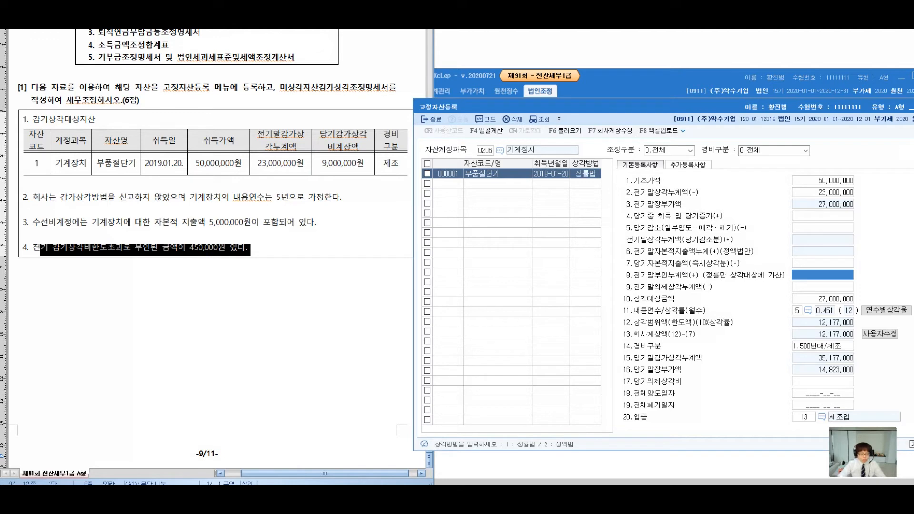
Enter 450,000 as the prior-year accumulated disallowed amount (8.전기말부인누계액).
text(4500000)
key(Return)
key(Up)
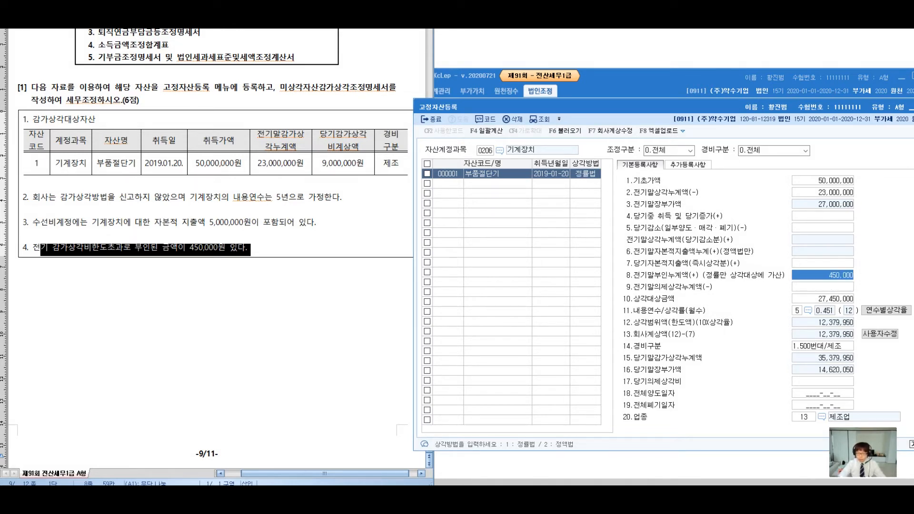
Override the company-booked depreciation (13.회사계상액) through 사용자수정 with 9,000,000.
click(880, 335)
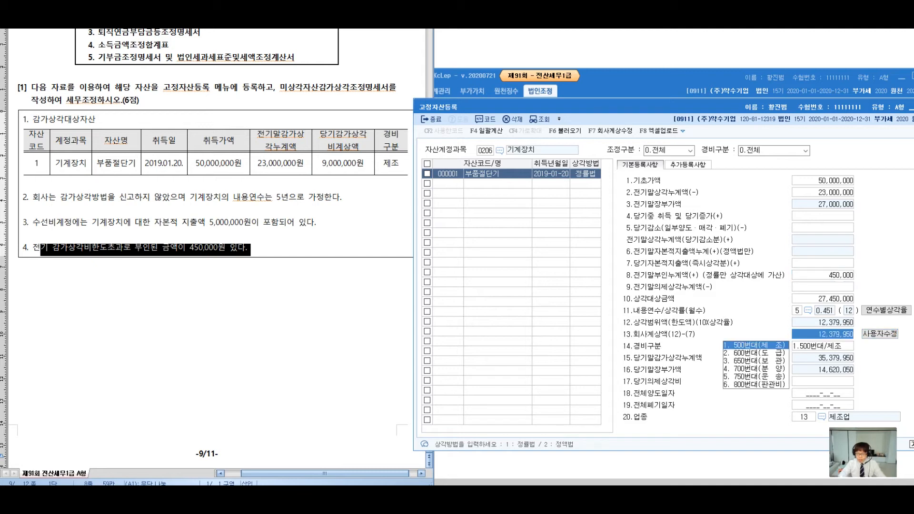
click(880, 334)
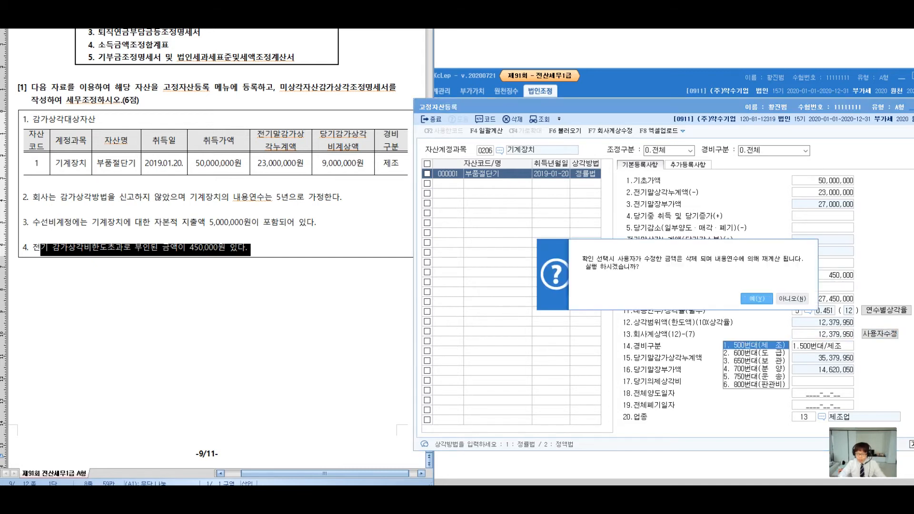
click(758, 299)
click(880, 334)
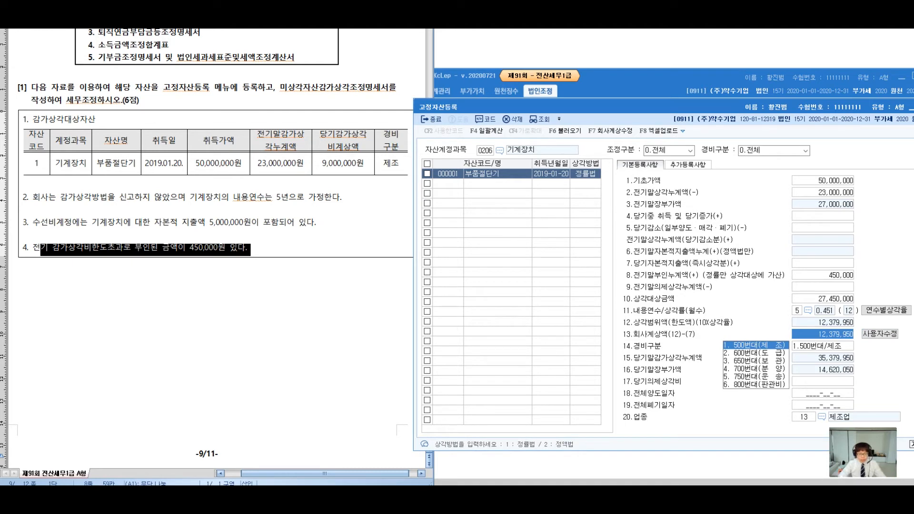
text(9000000)
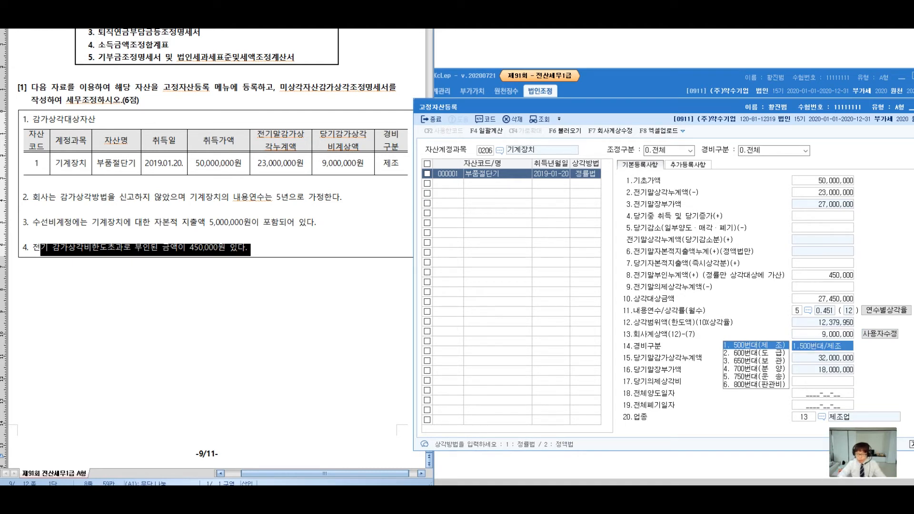
key(Return)
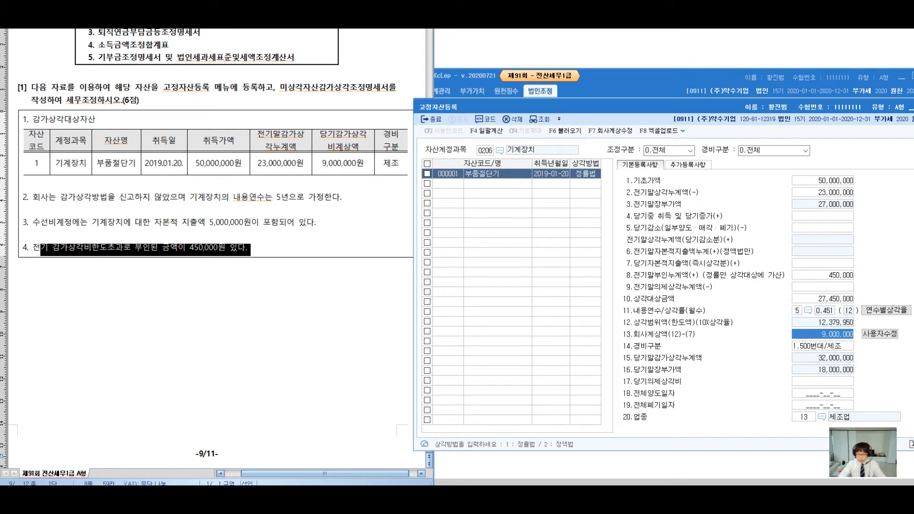
Examine how the table's 당기감가상각비계상액 for the machine is carried into 13.회사계상액 through 사용자수정.
key(ctrl+2)
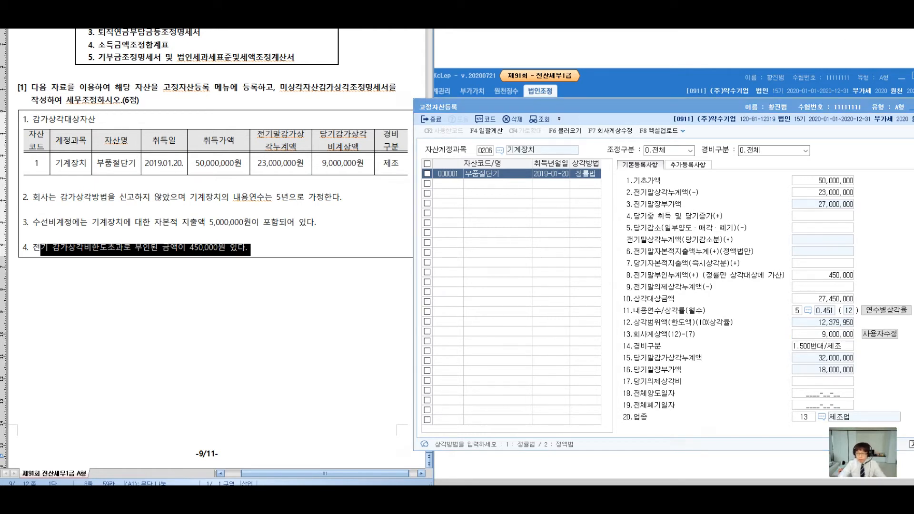
drag(339, 104, 328, 126)
mouse_move(396, 143)
mouse_down()
mouse_move(812, 269)
mouse_move(824, 322)
mouse_move(783, 321)
mouse_up()
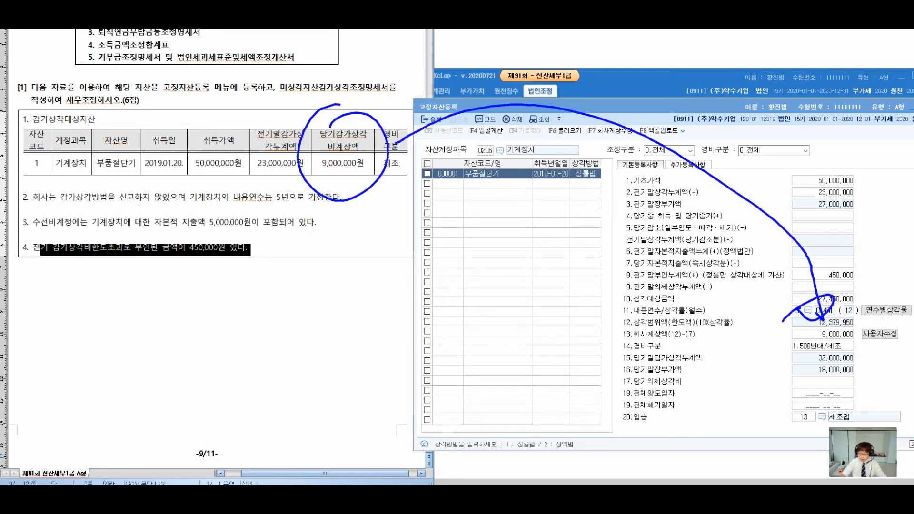
drag(850, 331, 875, 379)
mouse_move(681, 336)
mouse_down()
mouse_move(688, 357)
mouse_move(705, 353)
mouse_move(736, 381)
mouse_up()
drag(738, 347, 758, 421)
mouse_move(636, 376)
mouse_down()
mouse_move(676, 412)
mouse_move(807, 406)
mouse_up()
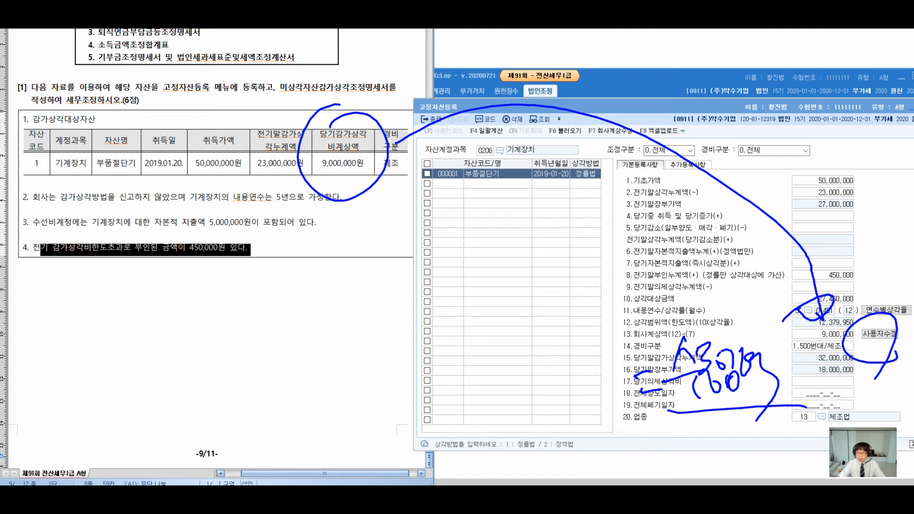
key(Escape)
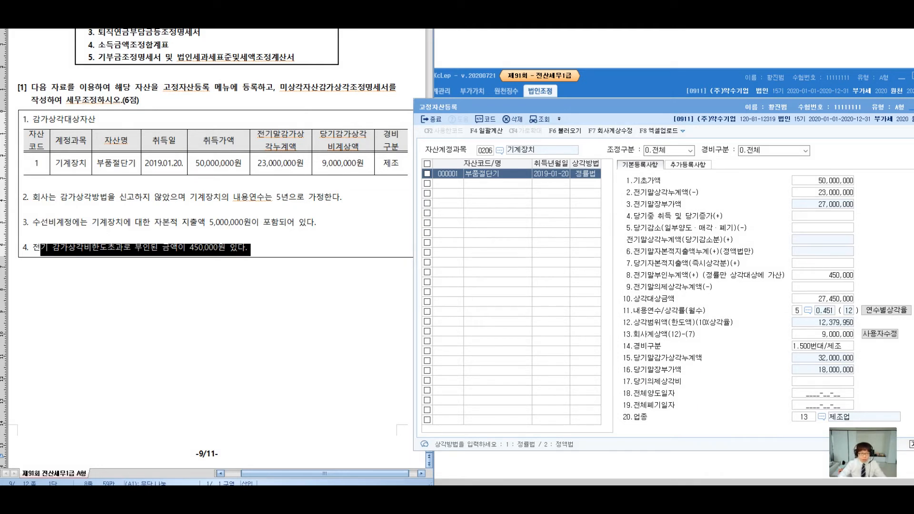
Close 고정자산등록 and open 미상각자산감가상각조정명세서.
click(140, 100)
click(276, 88)
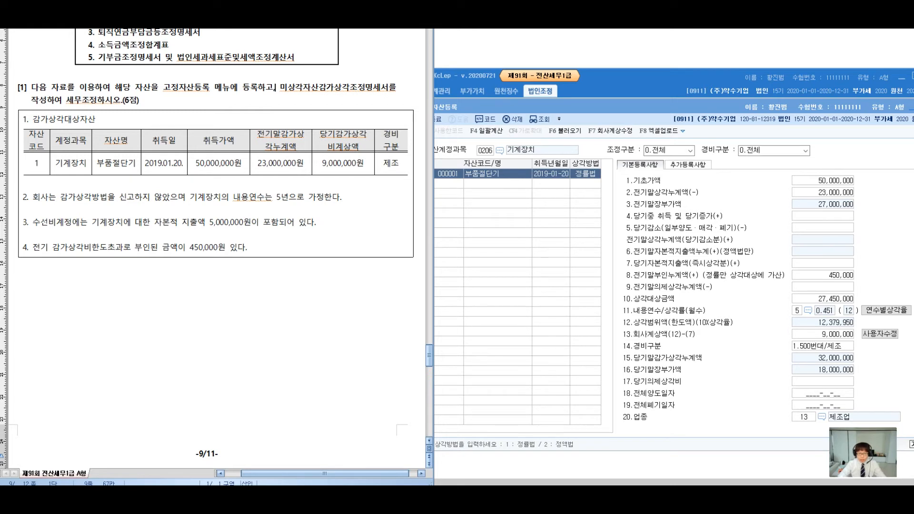
click(823, 334)
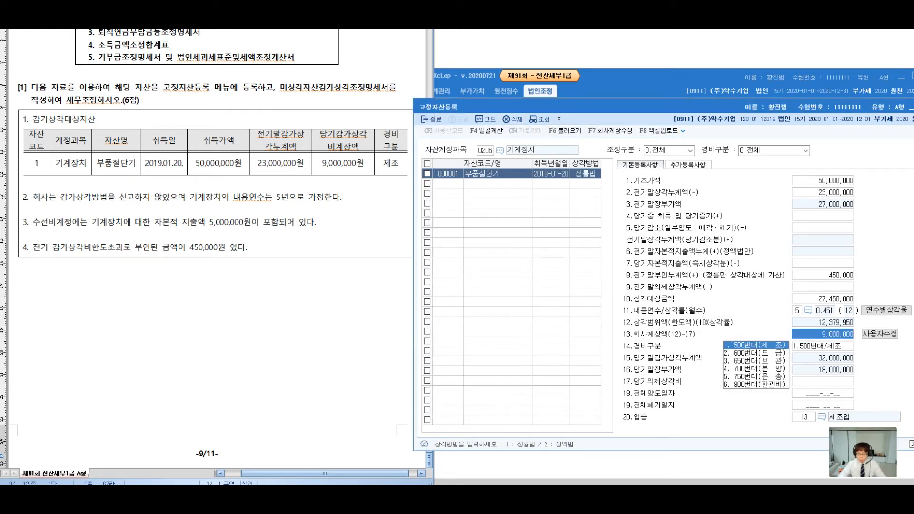
key(Escape)
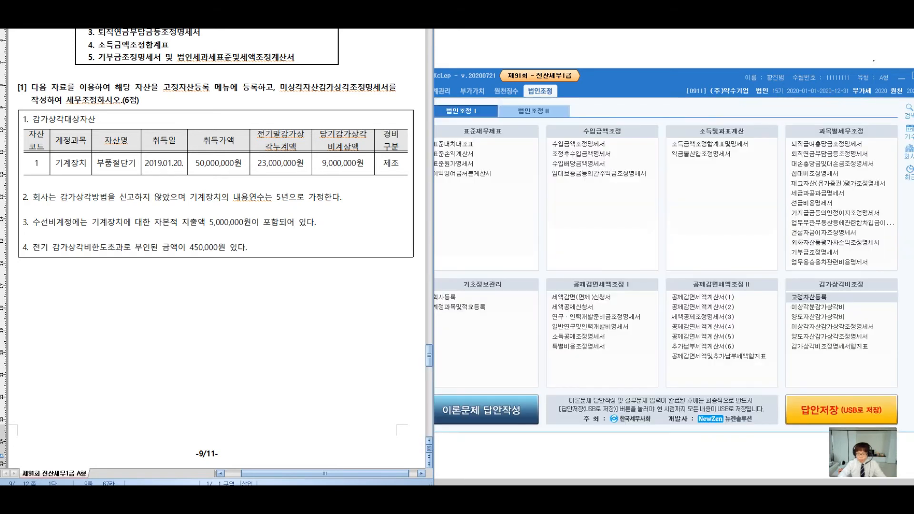
click(805, 298)
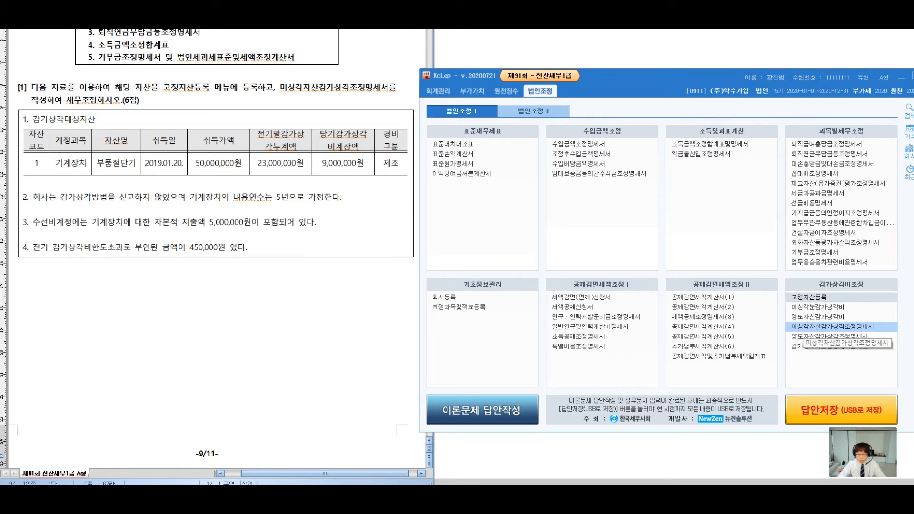
click(833, 328)
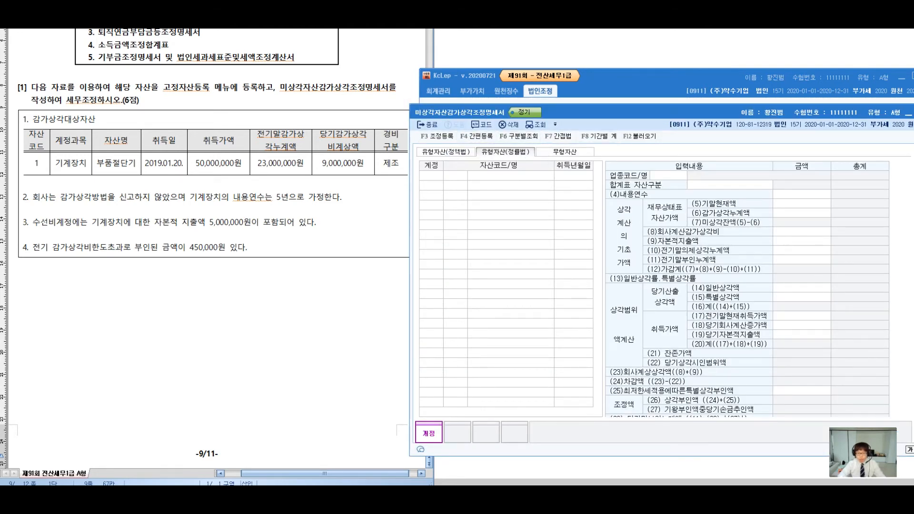
Load the 고정자산등록 data into 미상각자산감가상각조정명세서, replacing any existing entries.
click(518, 137)
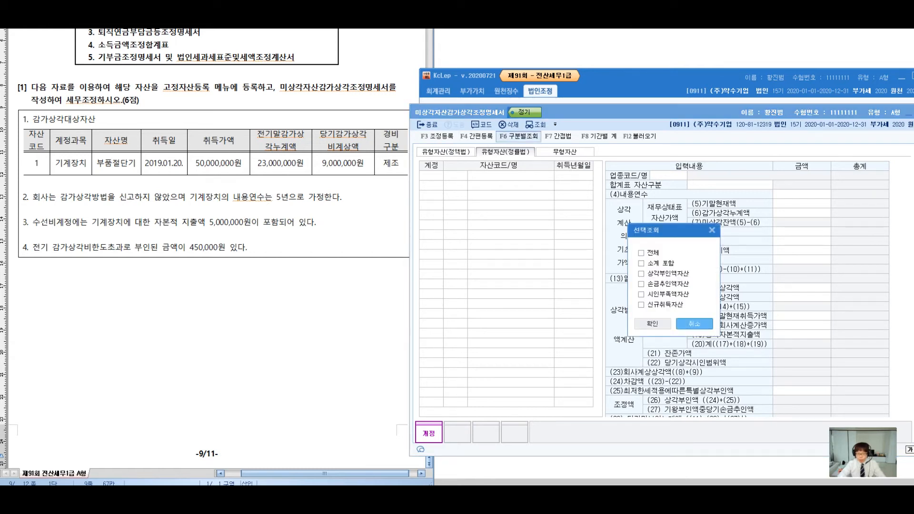
click(694, 324)
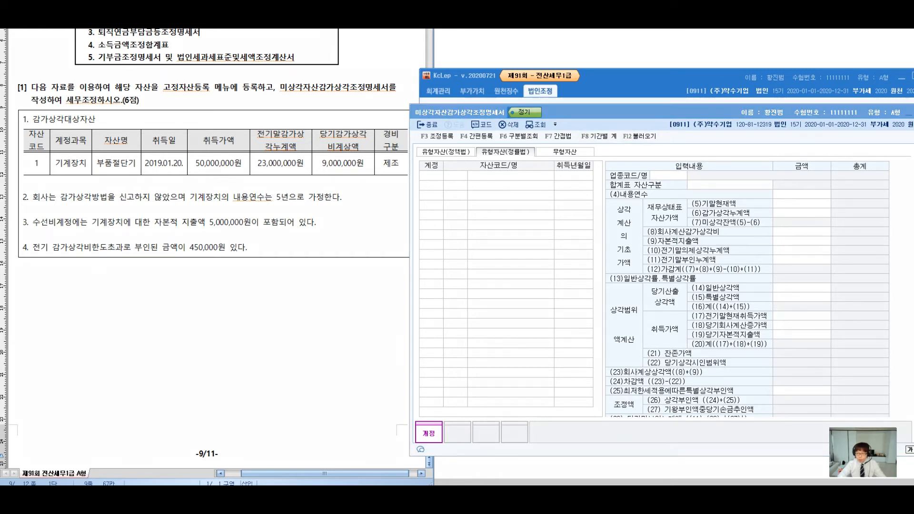
mouse_move(648, 105)
mouse_down()
mouse_move(677, 156)
mouse_move(619, 101)
mouse_move(629, 78)
mouse_move(660, 78)
mouse_up()
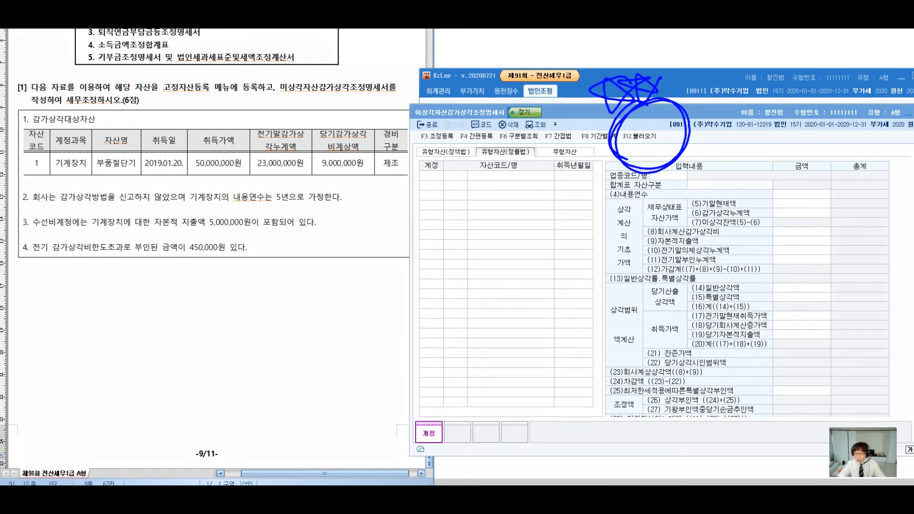
key(Escape)
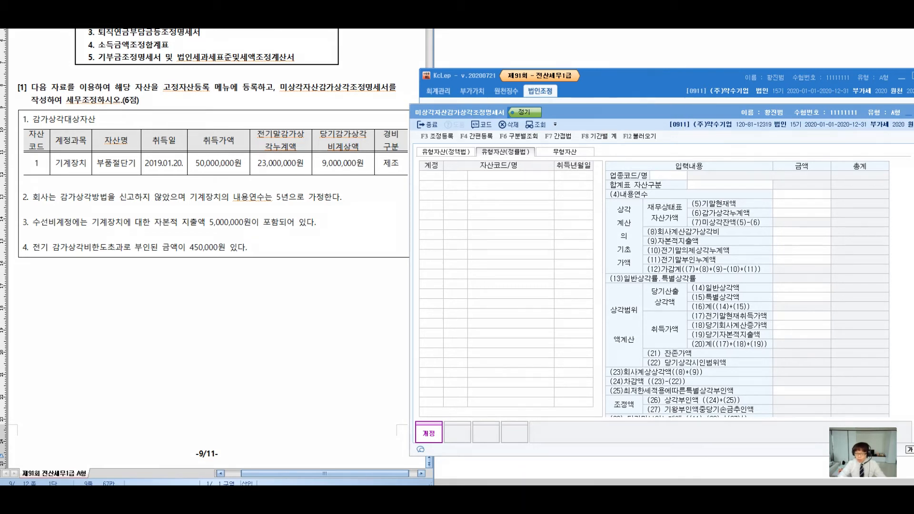
click(640, 137)
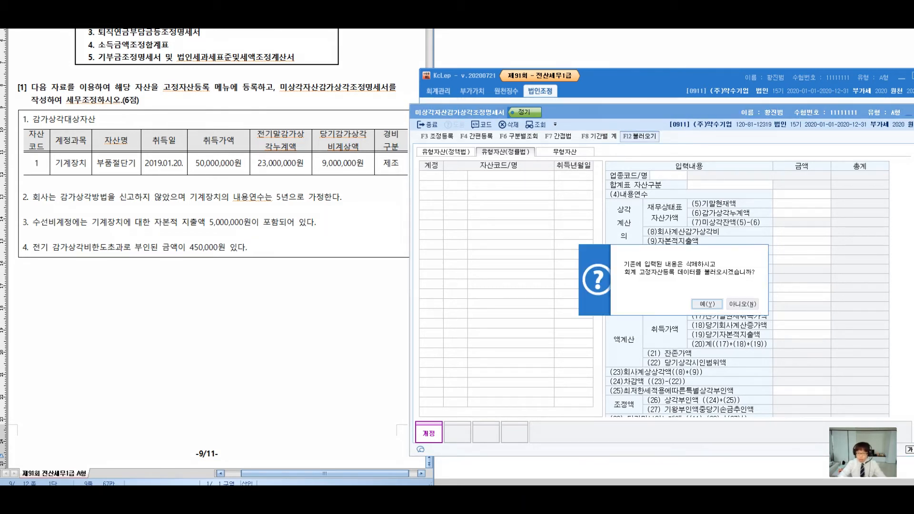
key(Return)
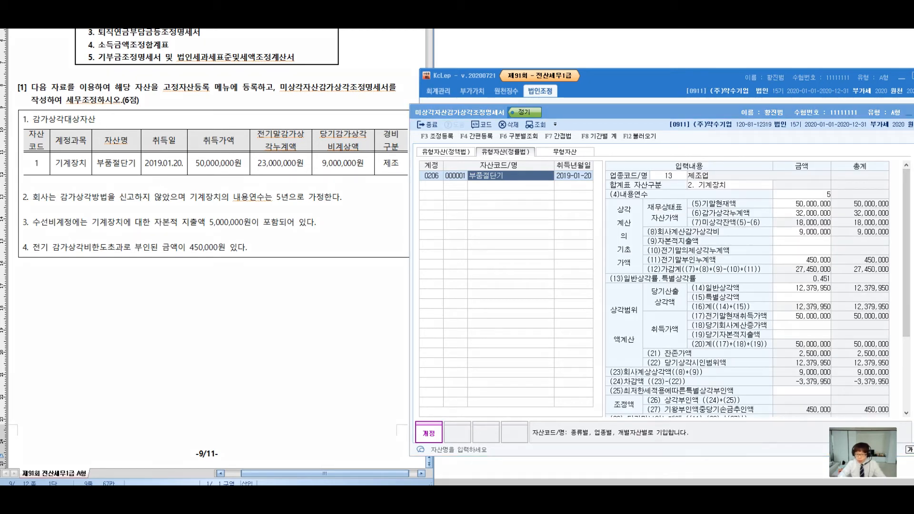
Compare (23)회사계상상각액 with (22)당기상각시인범위액 for 부품절단기 to work out the (24)차감액.
drag(645, 260, 830, 260)
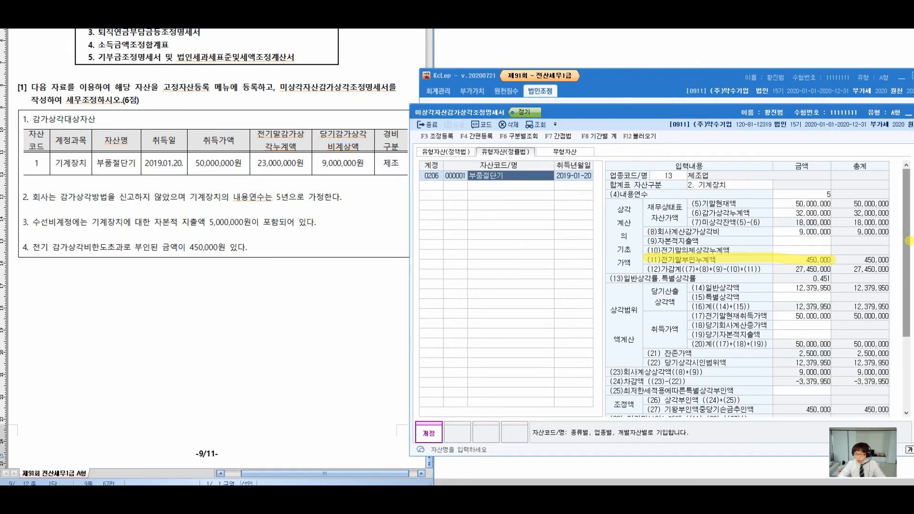
scroll(908, 241, down, 2)
scroll(909, 241, down, 3)
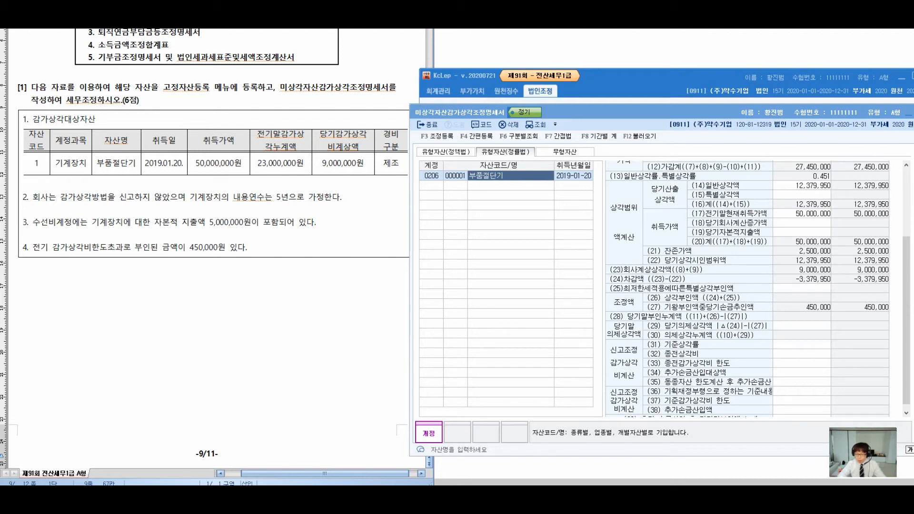
drag(614, 270, 831, 269)
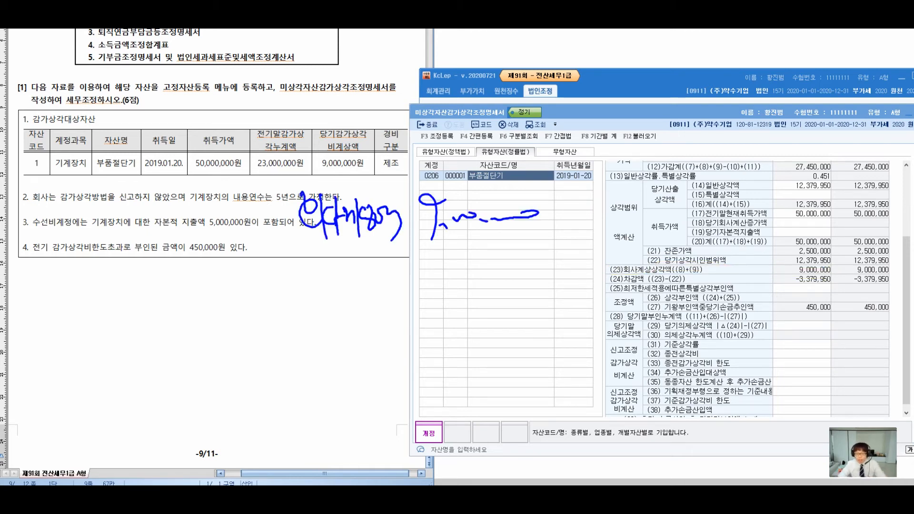
drag(320, 243, 545, 246)
mouse_move(327, 257)
mouse_down()
mouse_move(322, 288)
mouse_move(347, 286)
mouse_move(355, 298)
mouse_move(363, 281)
mouse_move(376, 298)
mouse_move(363, 331)
mouse_move(394, 330)
mouse_move(400, 314)
mouse_move(410, 328)
mouse_up()
drag(420, 305, 414, 380)
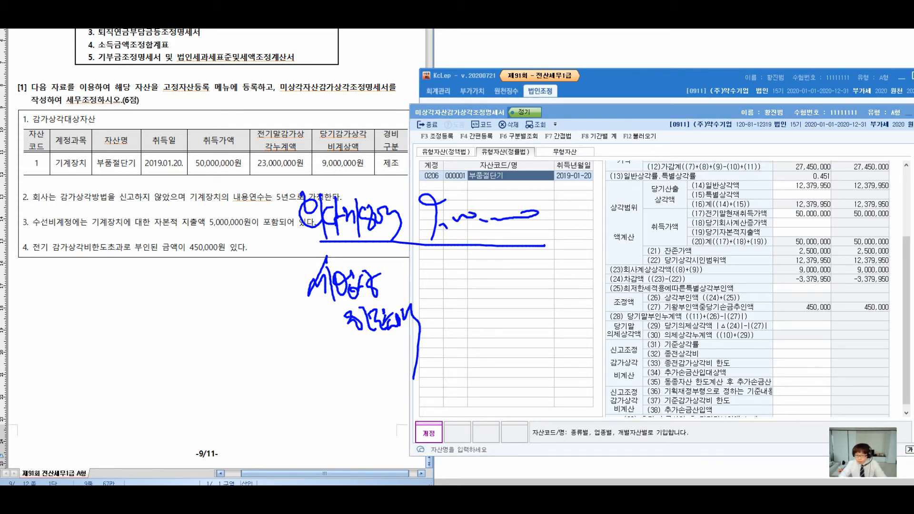
drag(638, 260, 837, 261)
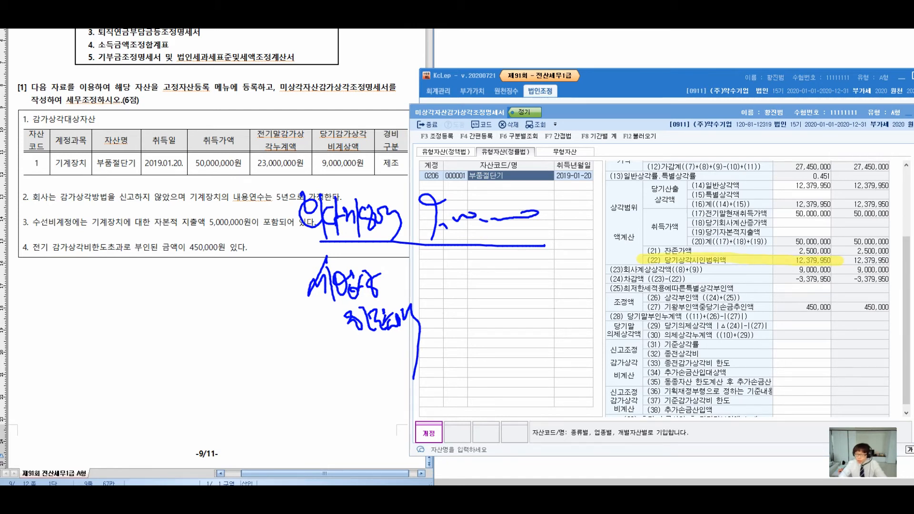
drag(440, 283, 436, 314)
mouse_move(443, 312)
mouse_down()
mouse_move(449, 297)
mouse_move(488, 310)
mouse_up()
mouse_move(492, 283)
mouse_down()
mouse_move(496, 305)
mouse_move(482, 297)
mouse_up()
drag(475, 262, 480, 277)
drag(490, 265, 512, 292)
drag(518, 289, 543, 312)
mouse_move(554, 280)
mouse_down()
mouse_move(554, 305)
mouse_move(565, 279)
mouse_up()
mouse_move(578, 286)
mouse_down()
mouse_move(581, 296)
mouse_move(605, 294)
mouse_move(568, 299)
mouse_up()
mouse_move(562, 215)
mouse_down()
mouse_move(566, 238)
mouse_move(583, 240)
mouse_up()
drag(578, 238, 615, 227)
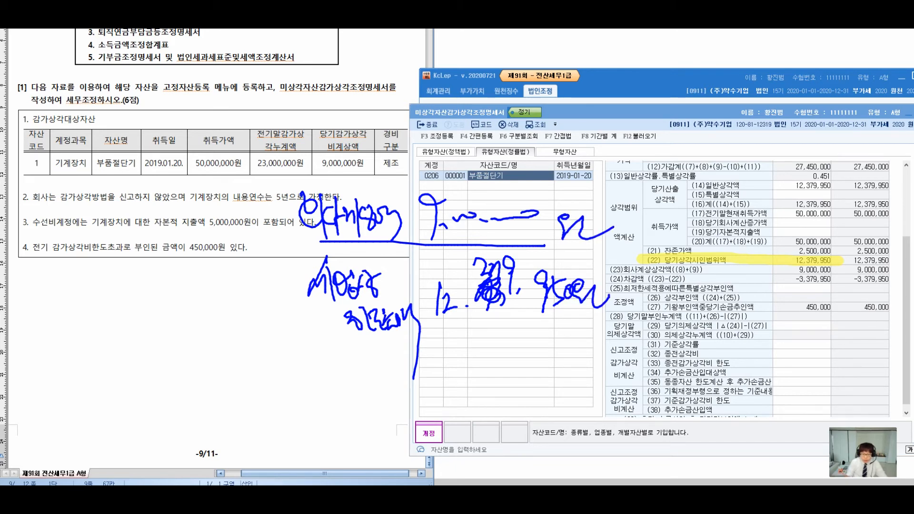
drag(282, 368, 662, 334)
drag(336, 399, 346, 413)
mouse_move(357, 393)
mouse_down()
mouse_move(358, 419)
mouse_move(367, 410)
mouse_up()
drag(380, 388, 388, 427)
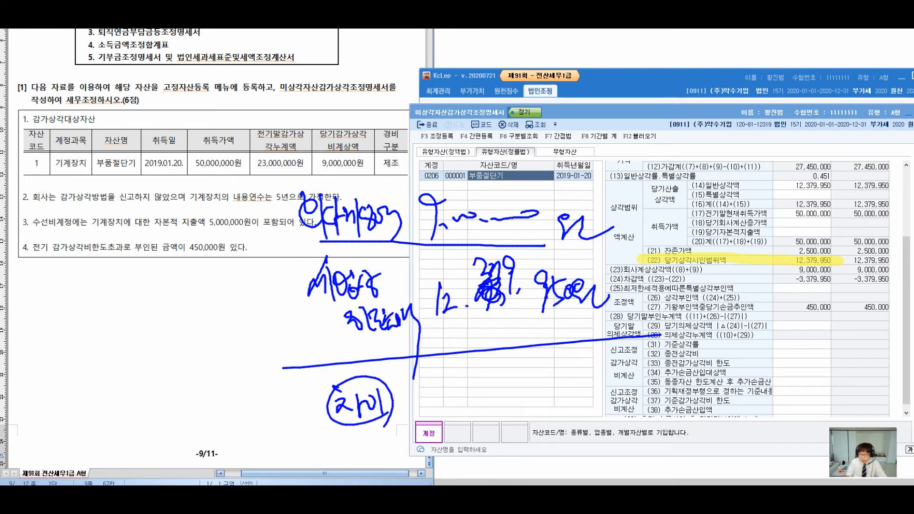
mouse_move(458, 377)
mouse_down()
mouse_move(482, 398)
mouse_move(536, 398)
mouse_up()
drag(549, 386, 544, 395)
mouse_move(574, 368)
mouse_down()
mouse_move(567, 397)
mouse_move(596, 376)
mouse_up()
drag(617, 364, 618, 376)
mouse_move(623, 374)
mouse_down()
mouse_move(646, 375)
mouse_move(679, 355)
mouse_up()
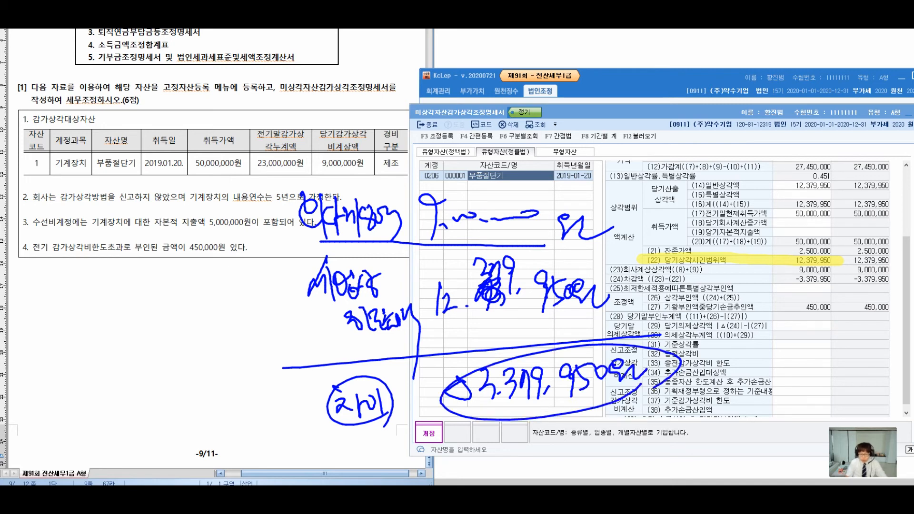
Examine whether the 시인부족액 calls for a tax adjustment, considering the prior-year disallowed depreciation in item 4.
mouse_move(700, 262)
mouse_down()
mouse_move(650, 353)
mouse_move(714, 289)
mouse_up()
mouse_move(669, 203)
mouse_down()
mouse_move(669, 243)
mouse_move(690, 256)
mouse_move(703, 239)
mouse_up()
drag(705, 219, 723, 255)
mouse_move(725, 223)
mouse_down()
mouse_move(731, 243)
mouse_move(744, 233)
mouse_up()
mouse_move(736, 235)
mouse_down()
mouse_move(744, 246)
mouse_move(721, 291)
mouse_up()
drag(728, 269, 737, 282)
drag(747, 250, 747, 287)
mouse_move(755, 252)
mouse_down()
mouse_move(761, 279)
mouse_move(754, 285)
mouse_up()
mouse_move(764, 257)
mouse_down()
mouse_move(777, 274)
mouse_move(772, 267)
mouse_up()
drag(762, 276, 780, 297)
mouse_move(786, 255)
mouse_down()
mouse_move(778, 300)
mouse_move(829, 267)
mouse_up()
drag(830, 252, 817, 317)
mouse_move(809, 191)
mouse_down()
mouse_move(841, 247)
mouse_move(810, 328)
mouse_up()
mouse_move(719, 347)
mouse_down()
mouse_move(714, 361)
mouse_move(750, 395)
mouse_up()
drag(756, 350, 786, 394)
mouse_move(785, 352)
mouse_down()
mouse_move(803, 378)
mouse_move(842, 374)
mouse_up()
mouse_move(647, 162)
mouse_down()
mouse_move(645, 136)
mouse_move(651, 143)
mouse_up()
mouse_move(582, 61)
mouse_down()
mouse_move(605, 99)
mouse_move(622, 93)
mouse_move(631, 102)
mouse_up()
drag(629, 71, 643, 104)
mouse_move(646, 78)
mouse_down()
mouse_move(653, 90)
mouse_move(664, 80)
mouse_up()
drag(664, 72, 680, 129)
mouse_move(691, 128)
mouse_down()
mouse_move(700, 115)
mouse_move(693, 71)
mouse_up()
mouse_move(210, 217)
mouse_down()
mouse_move(188, 220)
mouse_move(215, 211)
mouse_up()
drag(737, 69, 751, 107)
mouse_move(767, 74)
mouse_down()
mouse_move(750, 98)
mouse_move(838, 81)
mouse_up()
mouse_move(781, 50)
mouse_down()
mouse_move(705, 114)
mouse_move(738, 153)
mouse_move(759, 159)
mouse_up()
mouse_move(752, 131)
mouse_down()
mouse_move(776, 159)
mouse_move(793, 154)
mouse_move(794, 181)
mouse_up()
drag(802, 133, 815, 151)
drag(823, 139, 827, 141)
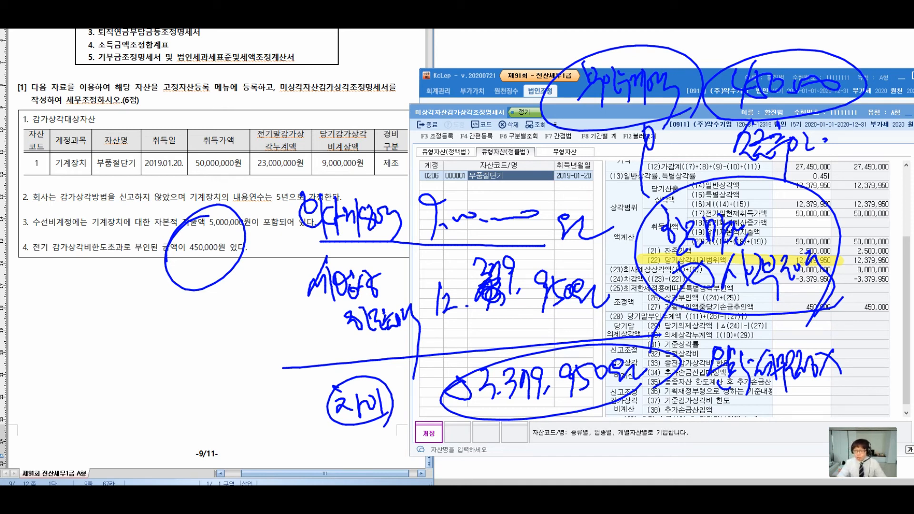
key(Escape)
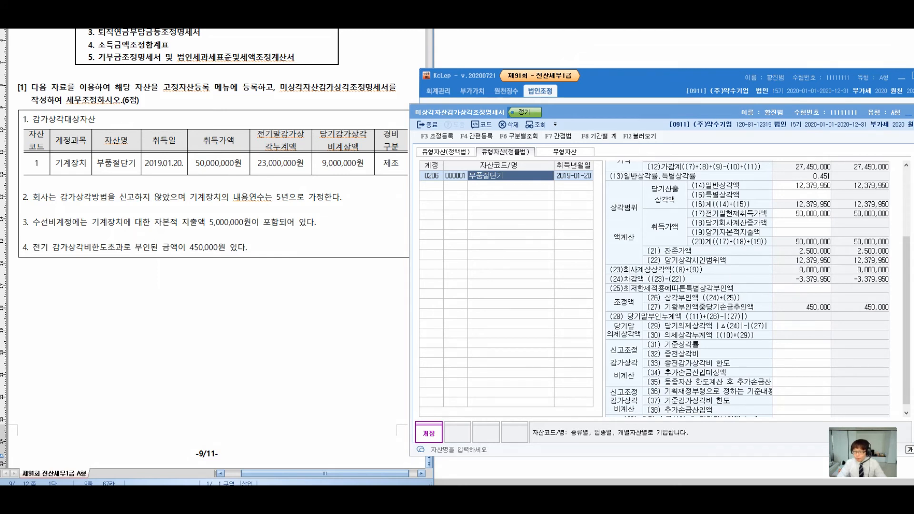
Review the general rule and the exception for 시인부족액 when a prior-year 부인누계액 exists, starting from the (24)차감액.
drag(793, 279, 831, 278)
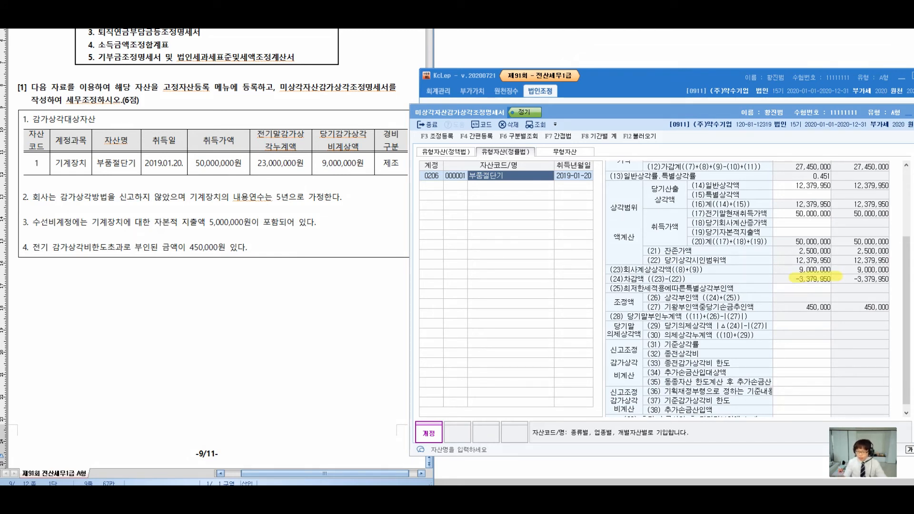
drag(809, 263, 782, 265)
drag(776, 264, 626, 296)
drag(499, 263, 492, 300)
drag(514, 269, 520, 304)
mouse_move(518, 287)
mouse_down()
mouse_move(533, 275)
mouse_move(538, 316)
mouse_up()
drag(545, 279, 576, 304)
drag(577, 271, 590, 285)
drag(585, 288, 588, 317)
drag(589, 277, 604, 304)
mouse_move(601, 273)
mouse_down()
mouse_move(607, 293)
mouse_move(623, 297)
mouse_up()
mouse_move(628, 266)
mouse_down()
mouse_move(642, 296)
mouse_move(655, 273)
mouse_up()
mouse_move(507, 332)
mouse_down()
mouse_move(498, 357)
mouse_move(518, 353)
mouse_up()
drag(521, 327, 524, 367)
drag(527, 347, 536, 356)
drag(538, 331, 540, 366)
click(549, 336)
click(550, 351)
drag(575, 330, 575, 345)
mouse_move(567, 353)
mouse_down()
mouse_move(579, 366)
mouse_move(587, 339)
mouse_up()
mouse_move(593, 329)
mouse_down()
mouse_move(595, 355)
mouse_move(610, 339)
mouse_up()
mouse_move(599, 353)
mouse_down()
mouse_move(610, 366)
mouse_move(615, 355)
mouse_up()
mouse_move(627, 328)
mouse_down()
mouse_move(629, 363)
mouse_move(633, 346)
mouse_up()
mouse_move(638, 332)
mouse_down()
mouse_move(648, 362)
mouse_move(656, 342)
mouse_up()
mouse_move(662, 324)
mouse_down()
mouse_move(659, 362)
mouse_move(676, 327)
mouse_up()
mouse_move(671, 325)
mouse_down()
mouse_move(679, 347)
mouse_move(692, 350)
mouse_up()
mouse_move(688, 327)
mouse_down()
mouse_move(698, 346)
mouse_move(742, 354)
mouse_move(781, 339)
mouse_up()
drag(776, 331, 783, 376)
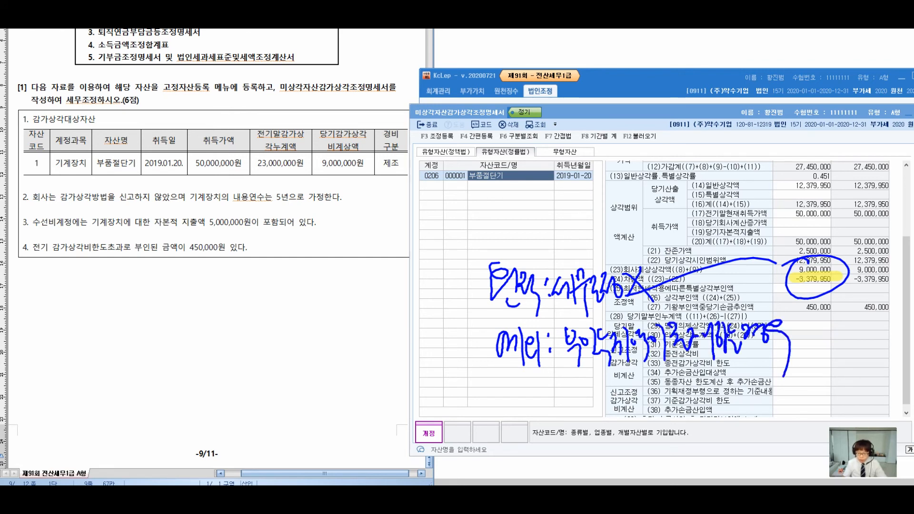
drag(504, 383, 815, 357)
mouse_move(601, 386)
mouse_down()
mouse_move(590, 423)
mouse_move(636, 429)
mouse_move(662, 392)
mouse_move(666, 433)
mouse_up()
drag(679, 389, 685, 412)
mouse_move(691, 391)
mouse_down()
mouse_move(700, 419)
mouse_move(724, 417)
mouse_move(765, 387)
mouse_move(773, 418)
mouse_up()
mouse_move(785, 378)
mouse_down()
mouse_move(786, 414)
mouse_move(832, 407)
mouse_up()
mouse_move(838, 379)
mouse_down()
mouse_move(840, 409)
mouse_move(850, 396)
mouse_up()
drag(850, 381, 864, 401)
drag(857, 408, 876, 414)
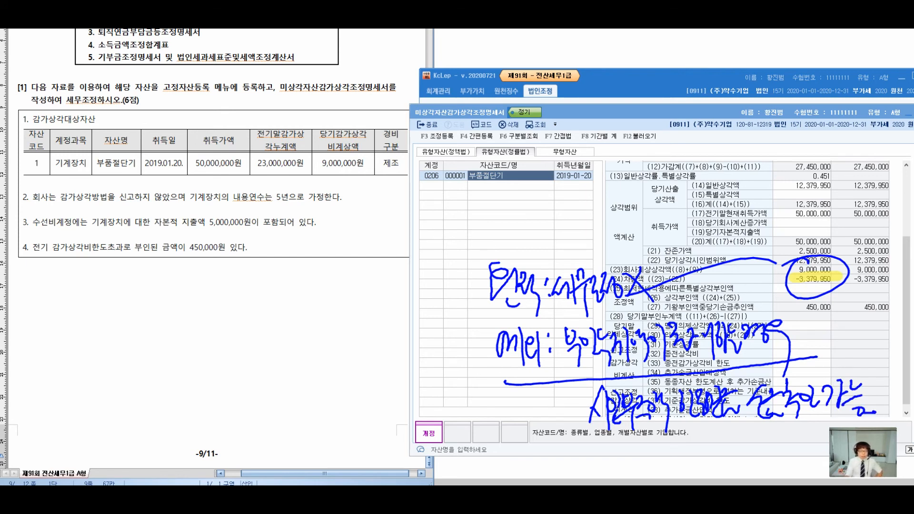
Examine how the prior-year disallowed amount in item 4 is treated as 손금산입 with its 유보 disposition.
drag(200, 227, 216, 275)
drag(140, 278, 120, 315)
mouse_move(129, 293)
mouse_down()
mouse_move(141, 321)
mouse_move(157, 299)
mouse_up()
mouse_move(146, 309)
mouse_down()
mouse_move(143, 324)
mouse_move(160, 325)
mouse_up()
mouse_move(157, 286)
mouse_down()
mouse_move(158, 306)
mouse_move(167, 307)
mouse_up()
mouse_move(145, 300)
mouse_down()
mouse_move(174, 322)
mouse_move(164, 320)
mouse_up()
drag(177, 290, 190, 321)
mouse_move(191, 291)
mouse_down()
mouse_move(204, 324)
mouse_move(206, 315)
mouse_up()
mouse_move(216, 302)
mouse_down()
mouse_move(233, 304)
mouse_move(237, 317)
mouse_up()
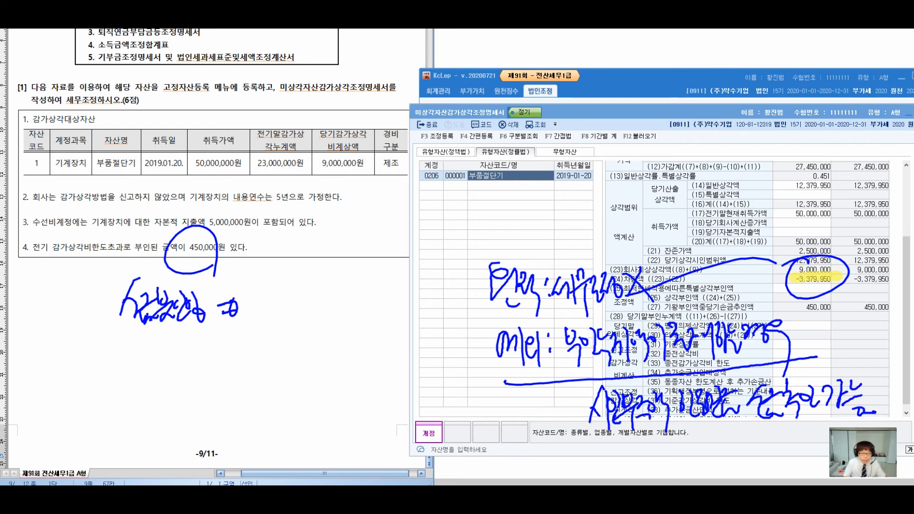
mouse_move(266, 277)
mouse_down()
mouse_move(262, 292)
mouse_move(300, 314)
mouse_move(342, 310)
mouse_up()
mouse_move(384, 278)
mouse_down()
mouse_move(376, 299)
mouse_move(448, 287)
mouse_up()
mouse_move(313, 338)
mouse_down()
mouse_move(307, 365)
mouse_move(336, 355)
mouse_move(344, 363)
mouse_up()
drag(347, 330, 365, 356)
mouse_move(364, 330)
mouse_down()
mouse_move(366, 350)
mouse_move(381, 335)
mouse_up()
mouse_move(366, 349)
mouse_down()
mouse_move(383, 358)
mouse_move(401, 350)
mouse_up()
drag(404, 326, 409, 367)
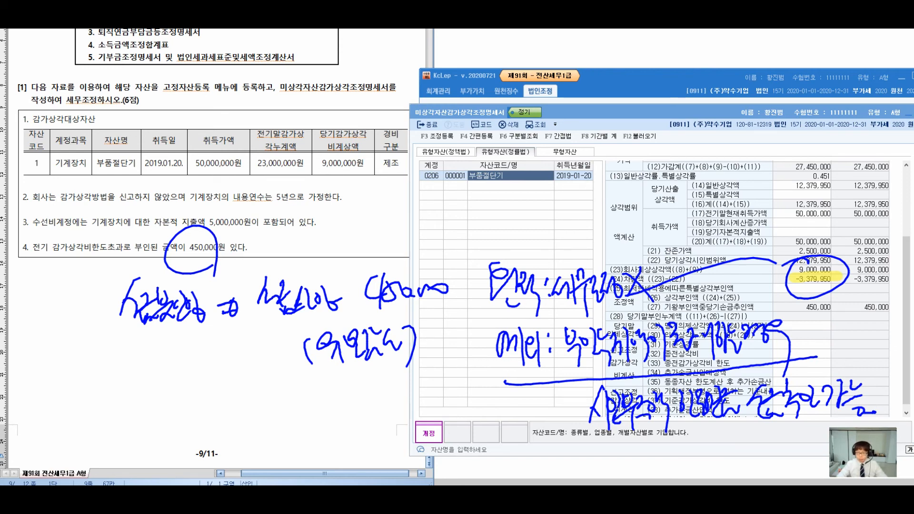
key(Escape)
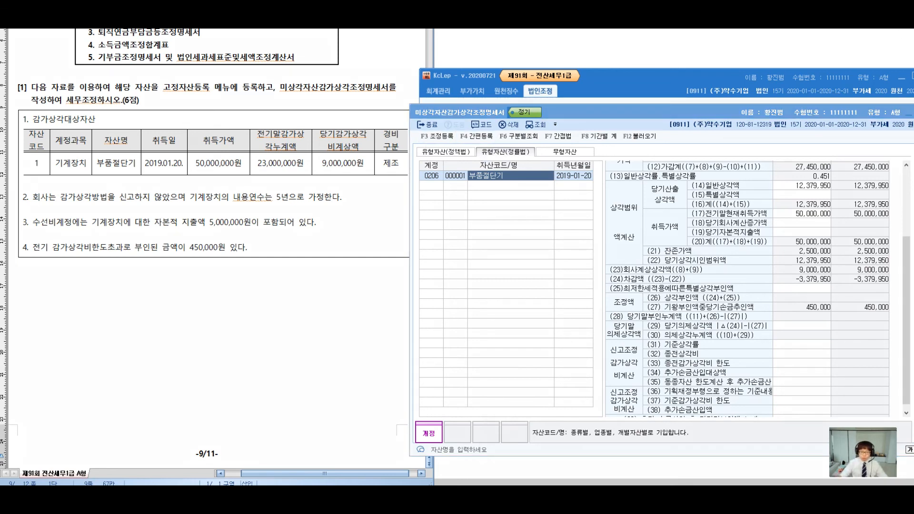
Open 조정등록 and begin the first 과목 entry under 손금산입 및 익금불산입.
drag(431, 115, 424, 109)
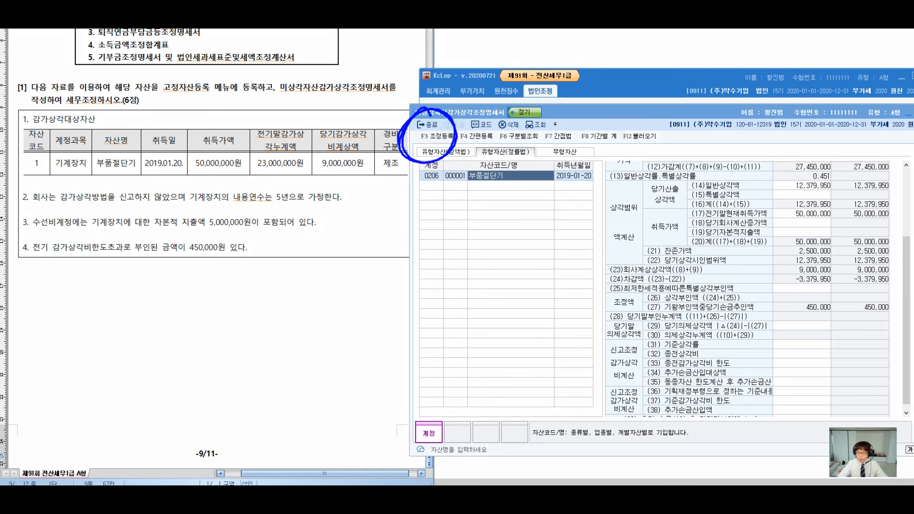
key(F3)
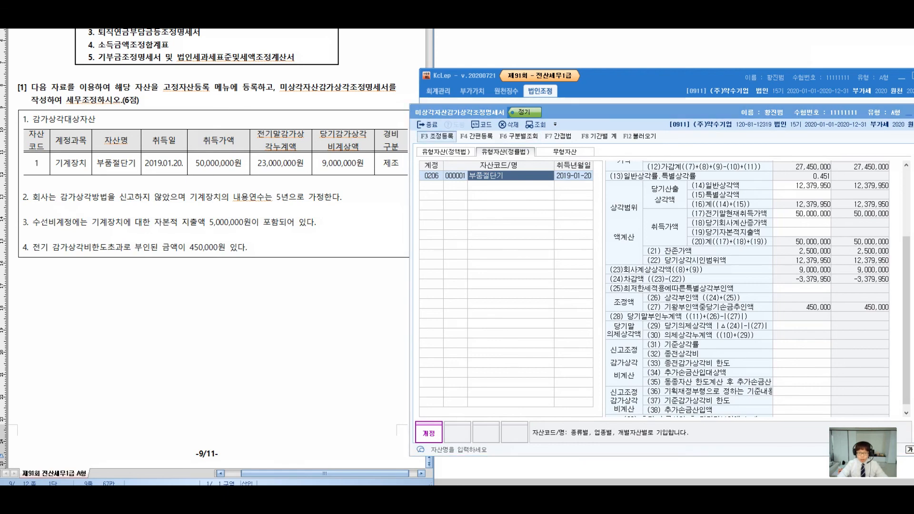
drag(524, 145, 518, 167)
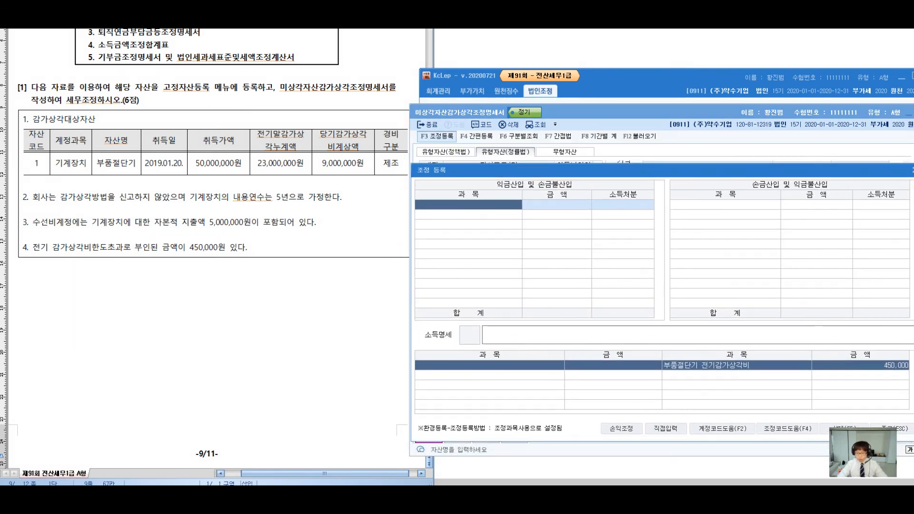
click(725, 204)
text(ㅂ)
key(BackSpace)
text(부품절단기)
key(BackSpace)
key(BackSpace)
key(BackSpace)
key(BackSpace)
key(BackSpace)
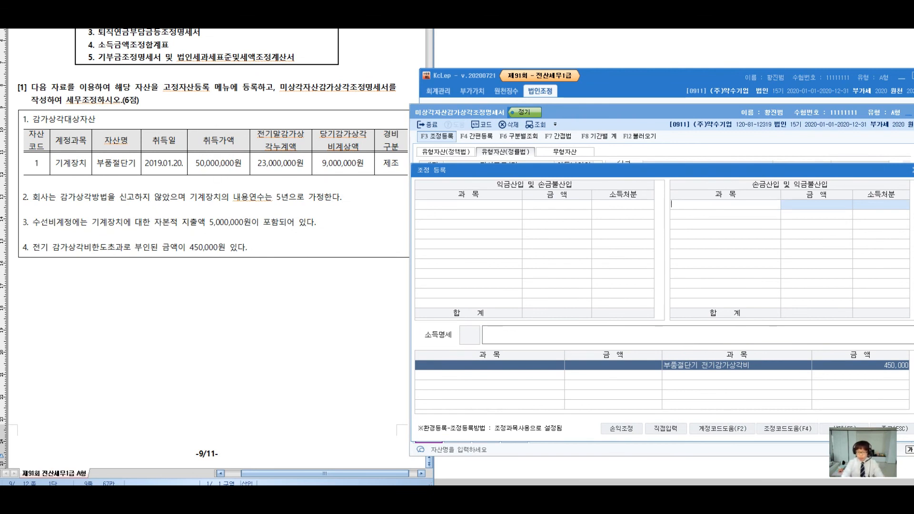
Directly enter 부품절단기 전기감가상각비 under 손금산입 및 익금불산입 with 450,000 and 유보감소, and close 조정등록.
click(665, 428)
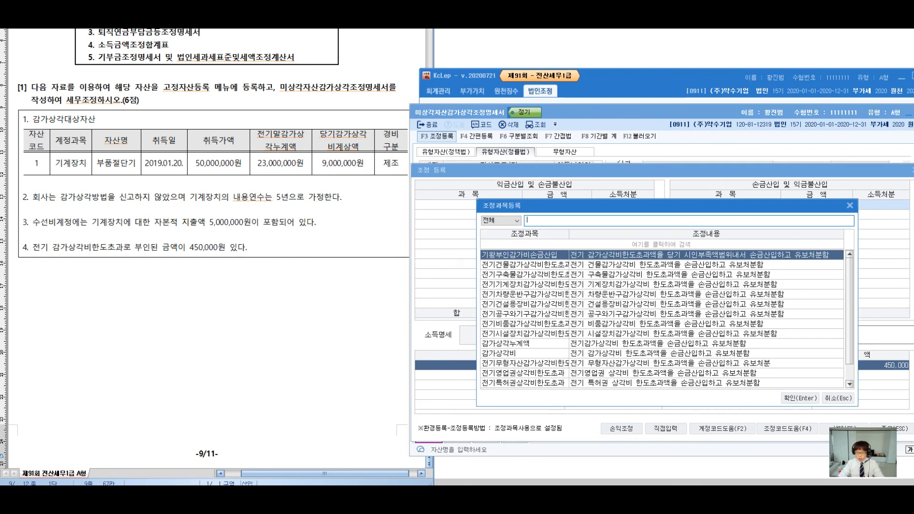
key(Escape)
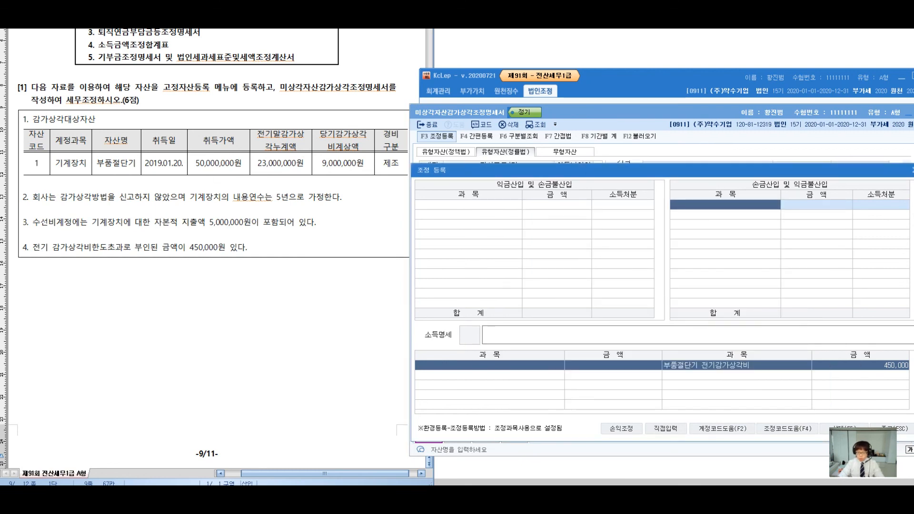
text(ㅂ부품절단기 전기)
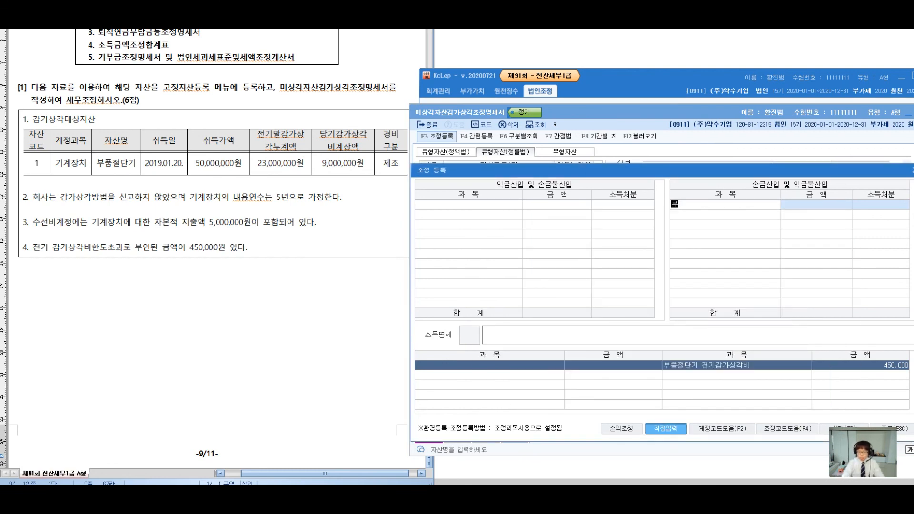
text(감가상각비)
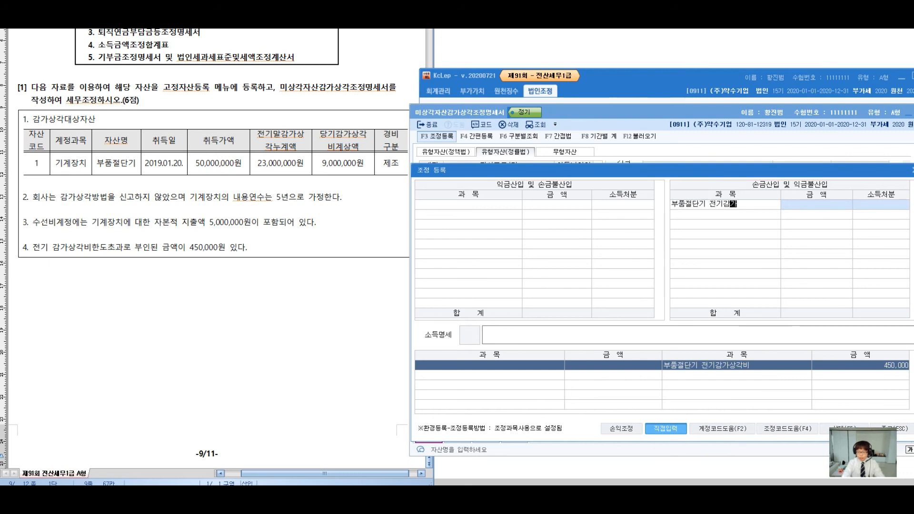
key(Return)
text(450000)
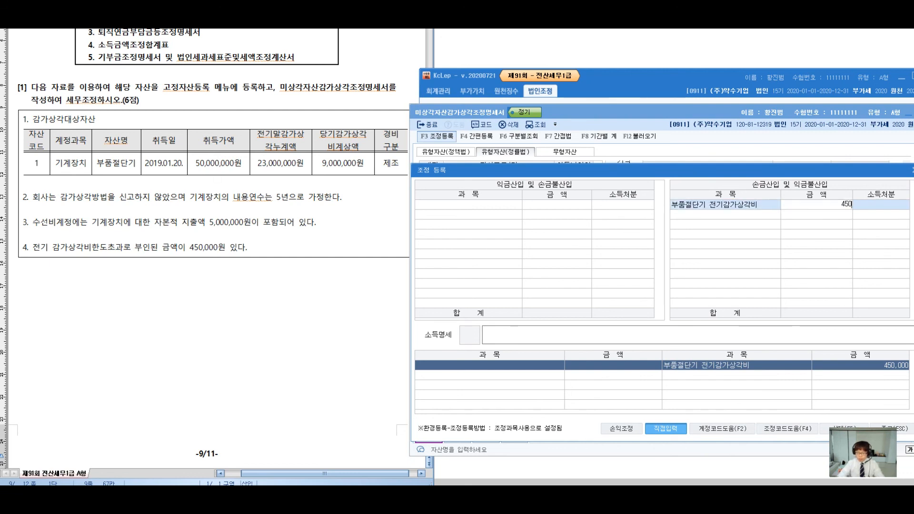
key(Return)
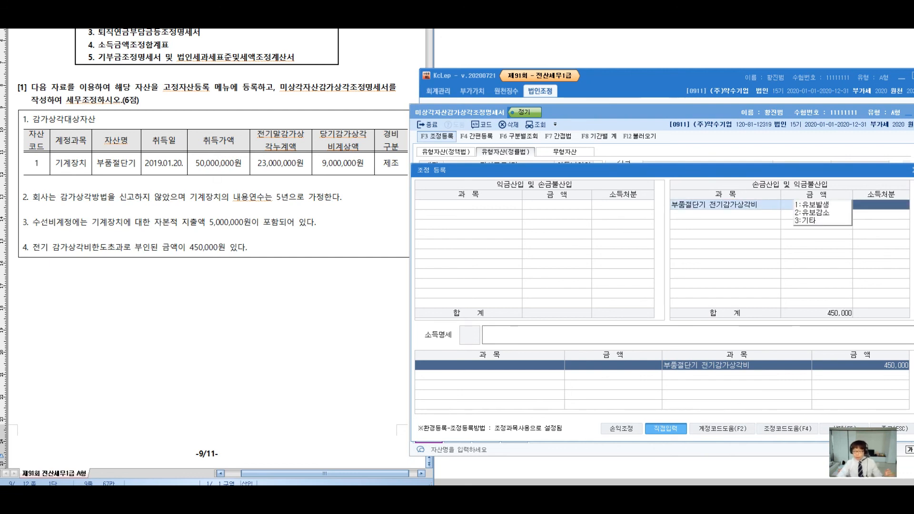
key(2)
key(Return)
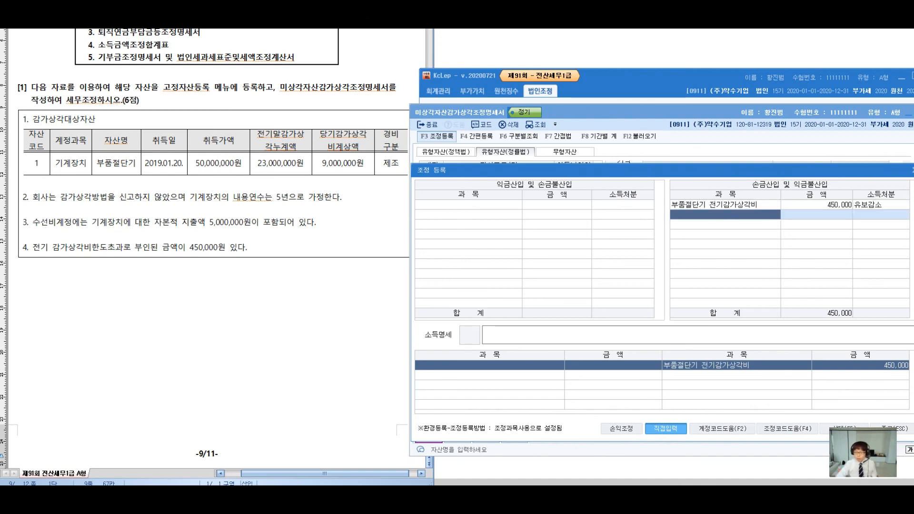
drag(703, 172, 696, 141)
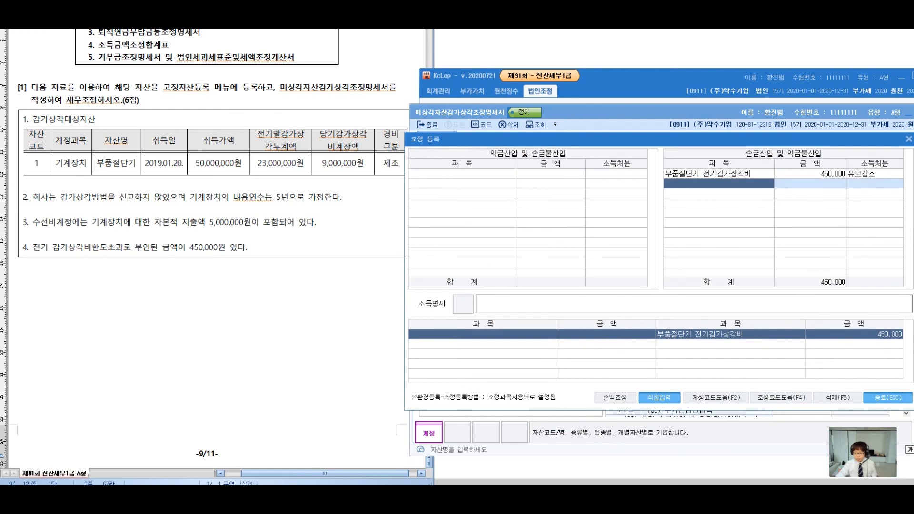
click(889, 397)
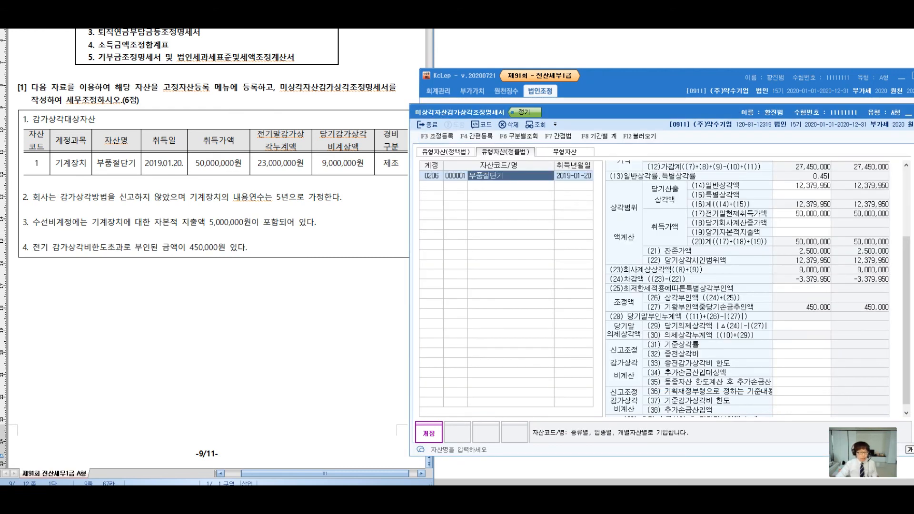
click(252, 248)
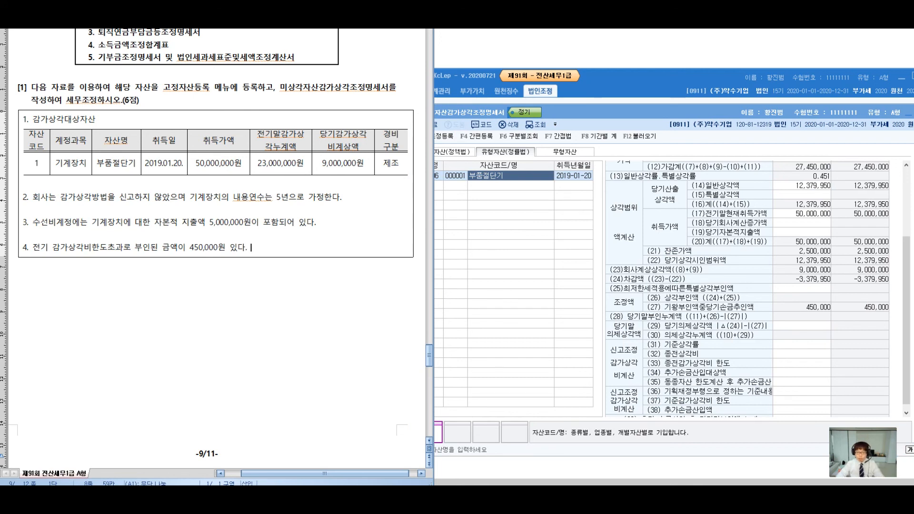
key(alt+Tab)
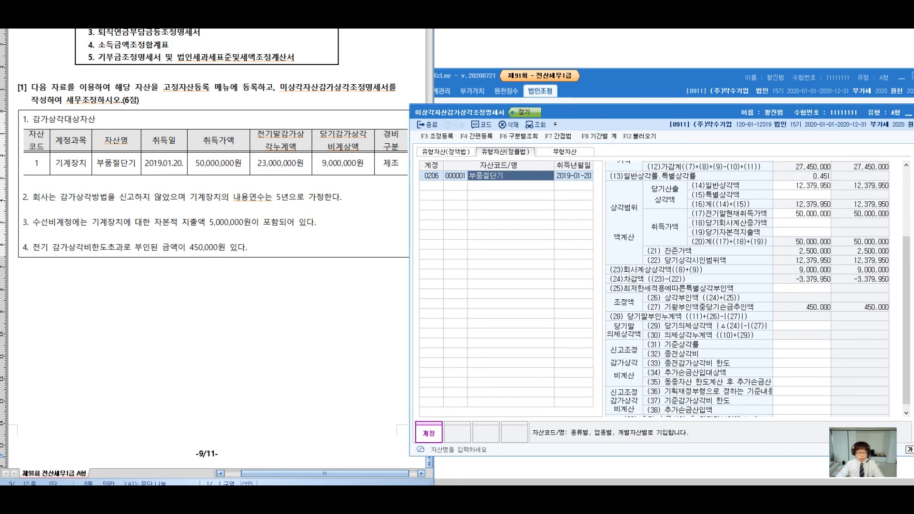
key(alt+Tab)
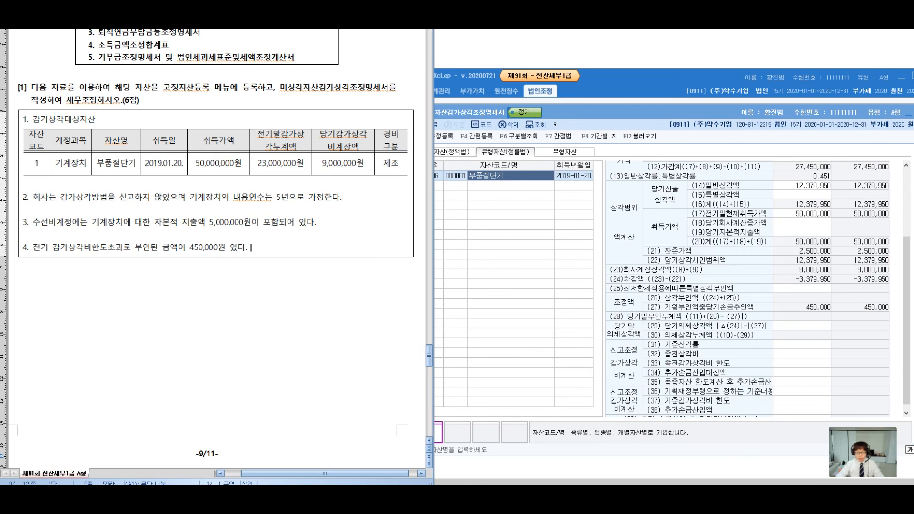